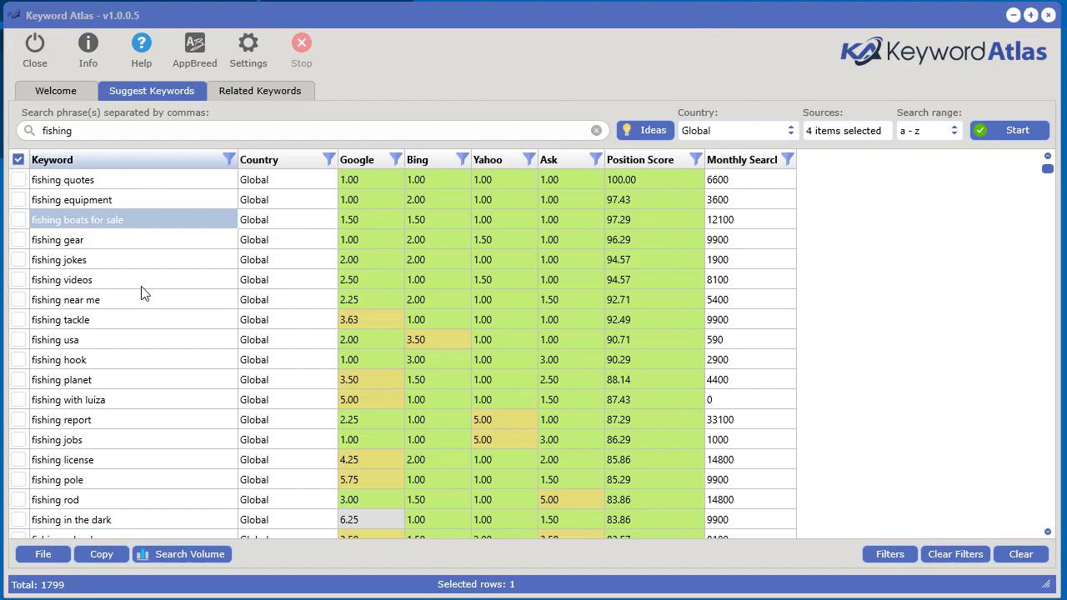
# Step: Filter the Keyword column by "usa" and clear the filter text again
pyautogui.click(139, 361)
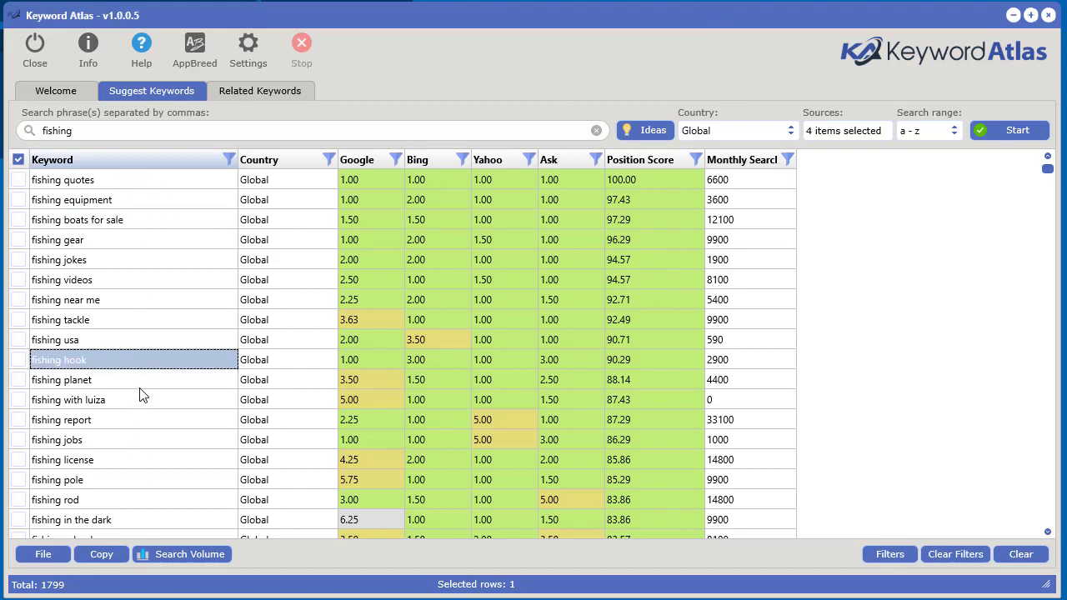
pyautogui.click(229, 158)
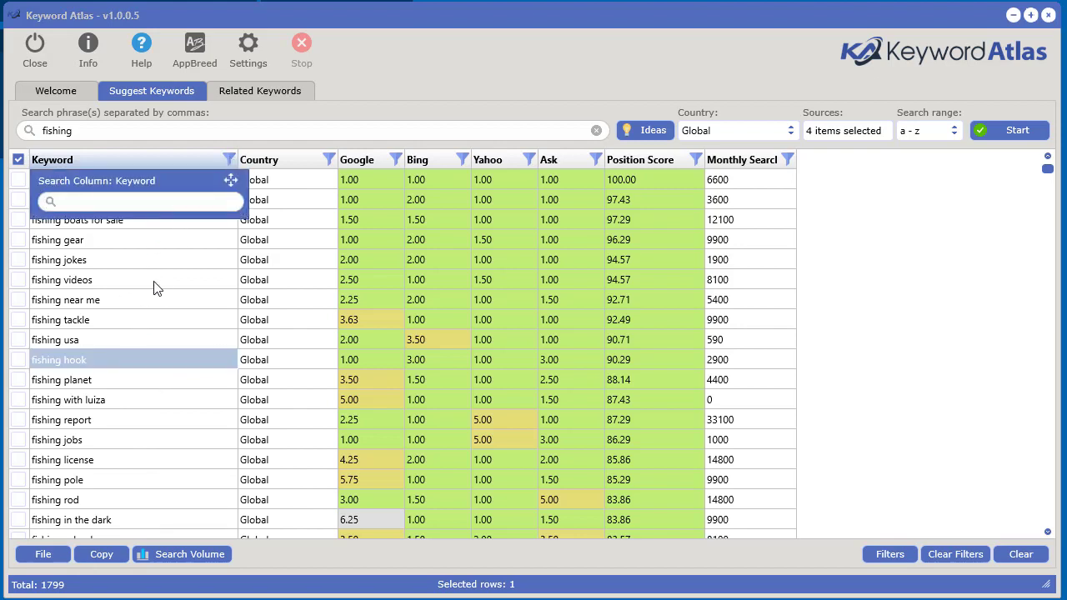
pyautogui.write('usa')
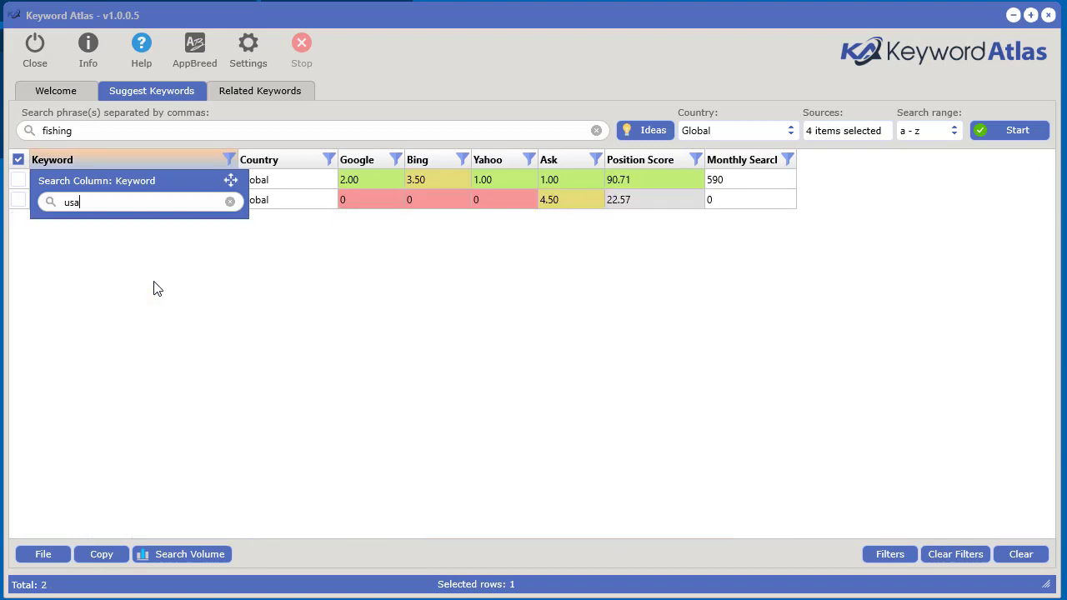
pyautogui.press('BackSpace')
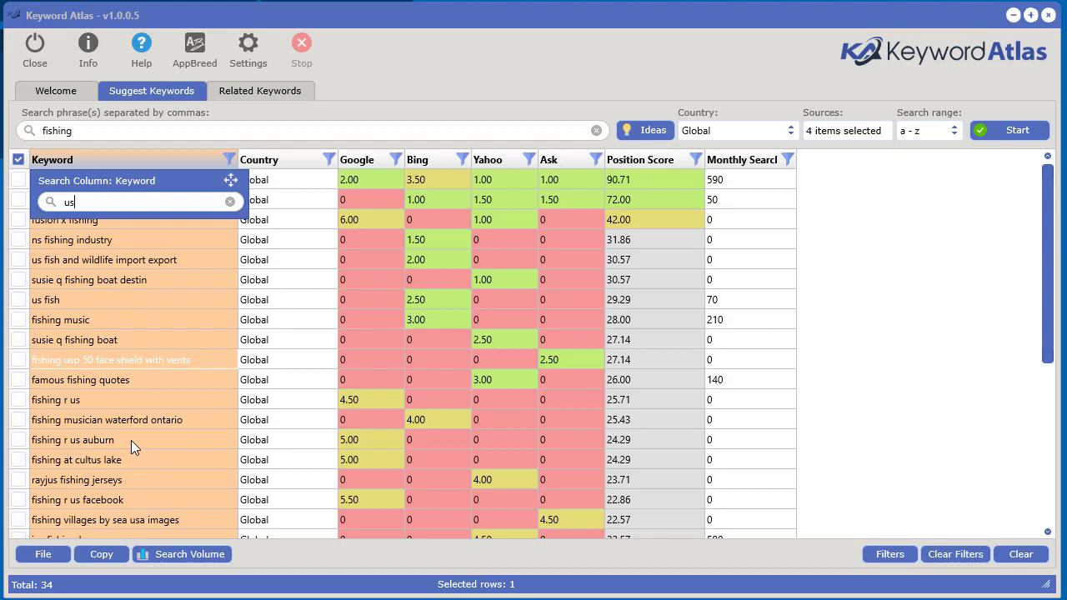
pyautogui.press('BackSpace')
pyautogui.press('BackSpace')
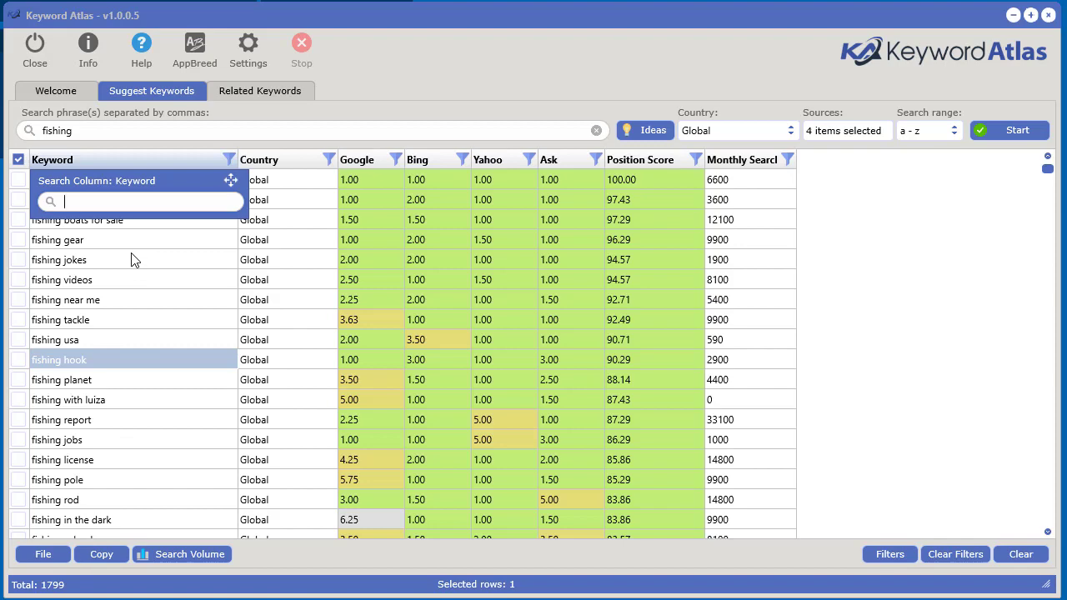
pyautogui.write('usa')
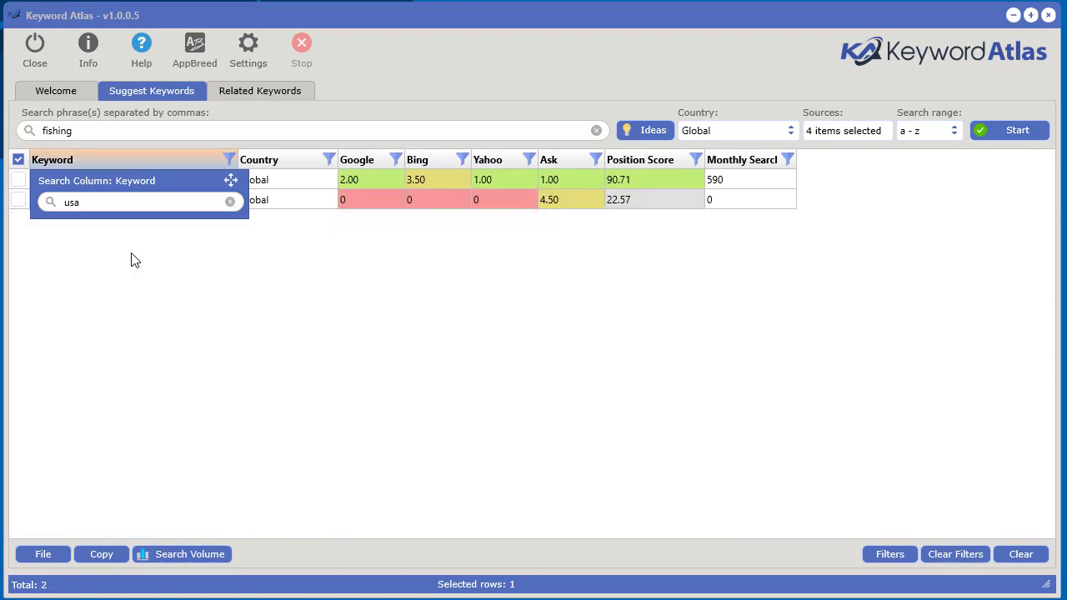
pyautogui.press('BackSpace')
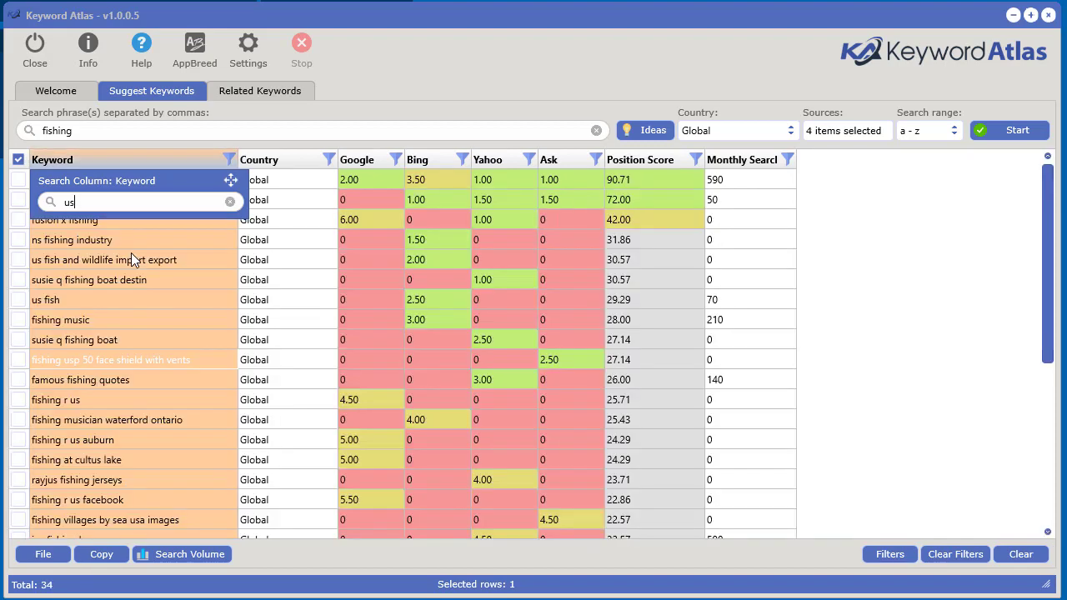
pyautogui.press('BackSpace')
pyautogui.press('BackSpace')
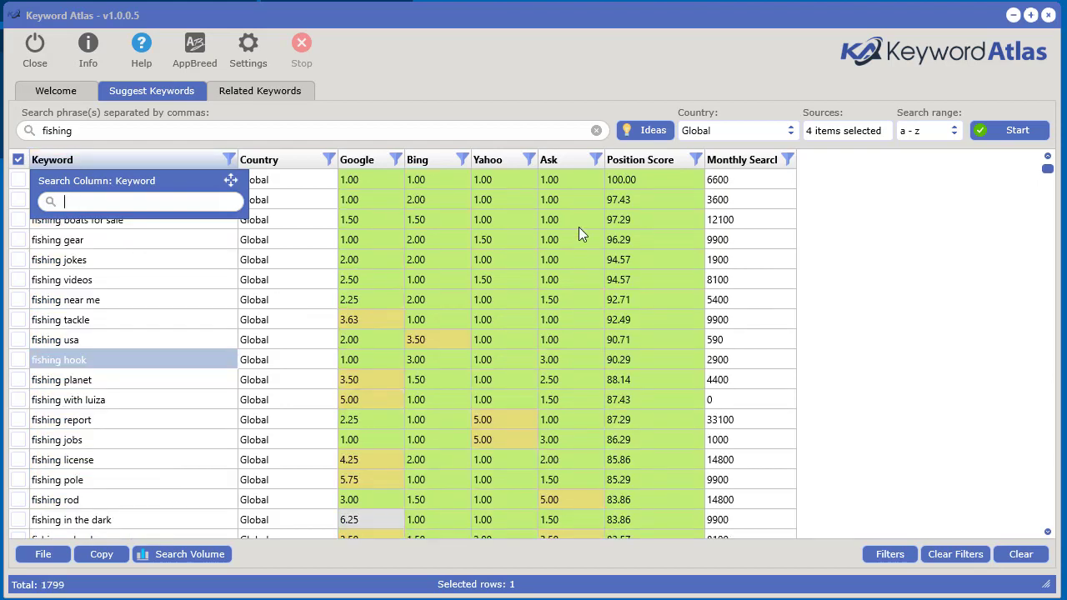
pyautogui.click(829, 182)
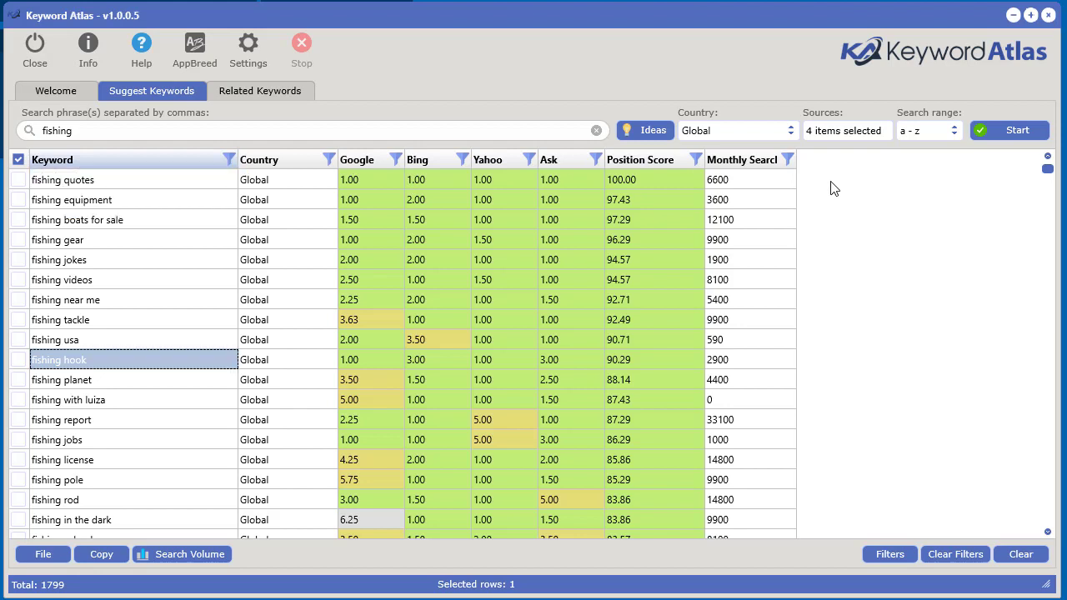
# Step: Filter the Monthly Searches column to values greater than 1,000, also trying the 10,000 preset
pyautogui.click(788, 161)
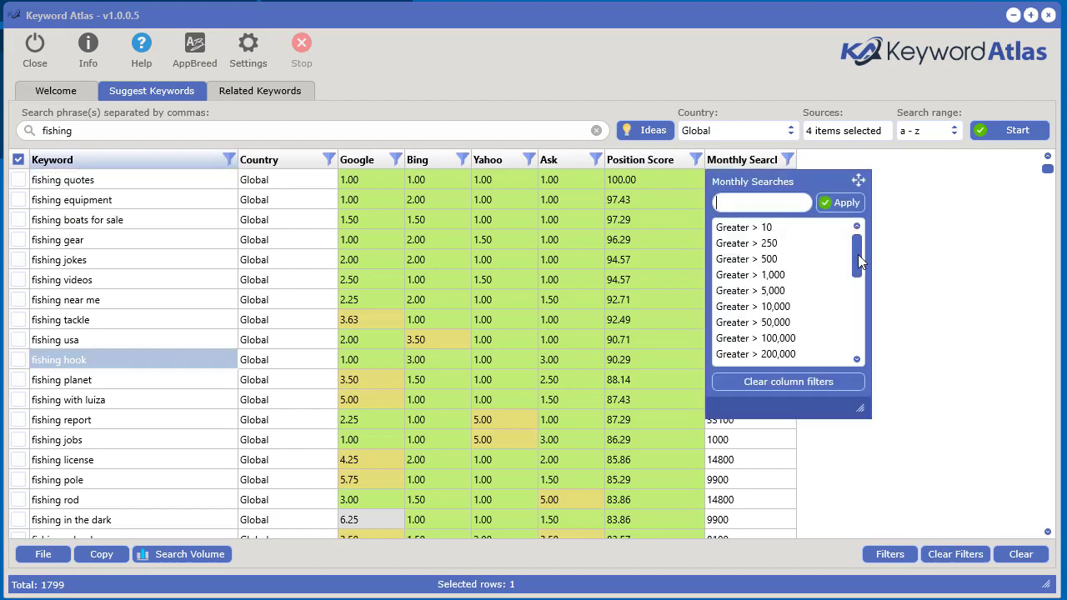
pyautogui.click(772, 275)
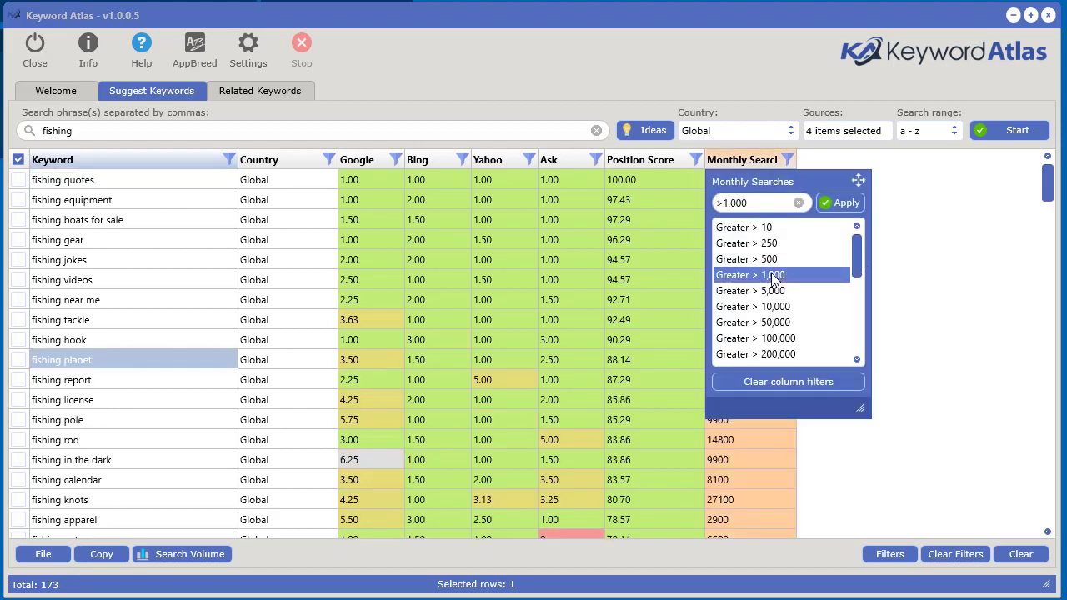
pyautogui.click(775, 308)
pyautogui.click(773, 275)
pyautogui.click(952, 313)
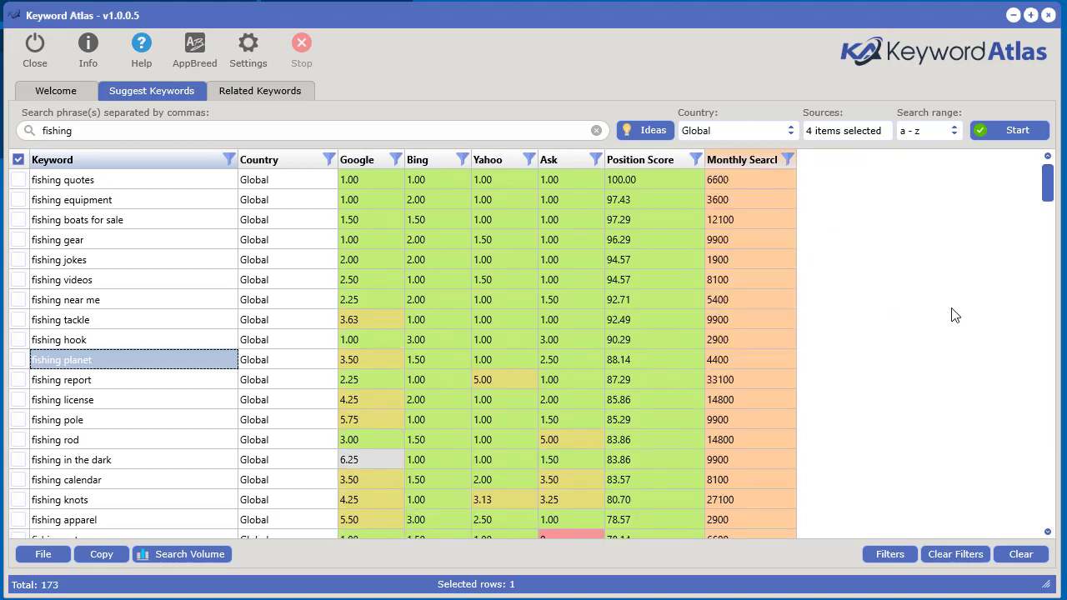
# Step: Set the Monthly Searches filter to greater than 5,000 and move its filter box clear of the table columns
pyautogui.click(788, 159)
pyautogui.click(575, 339)
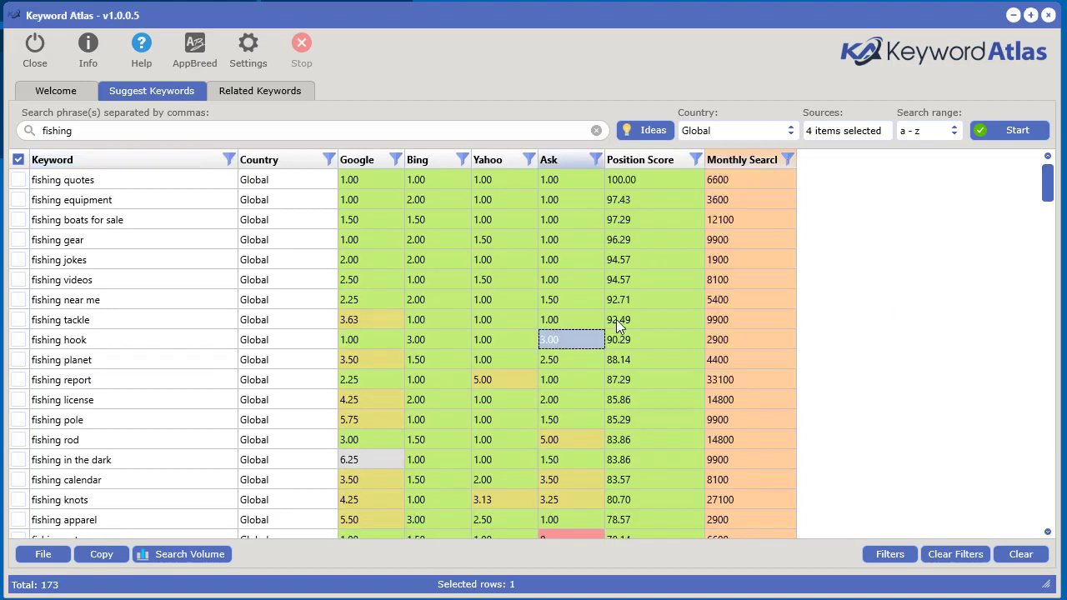
pyautogui.click(789, 159)
pyautogui.click(744, 292)
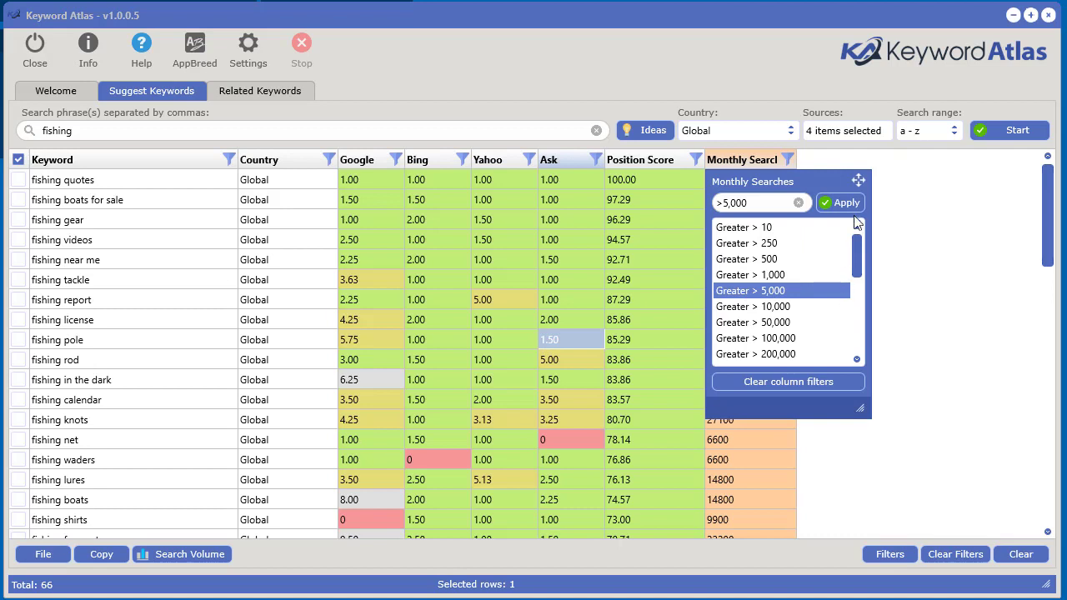
pyautogui.moveTo(867, 182); pyautogui.dragTo(975, 175)
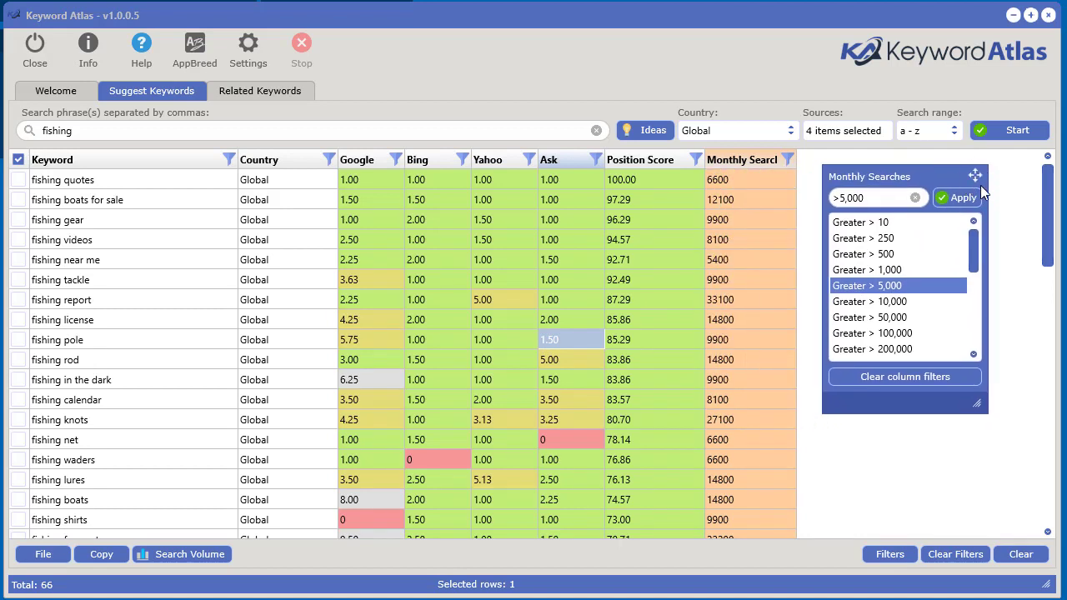
pyautogui.moveTo(977, 176)
pyautogui.mouseDown()
pyautogui.moveTo(948, 212)
pyautogui.moveTo(982, 179)
pyautogui.mouseUp()
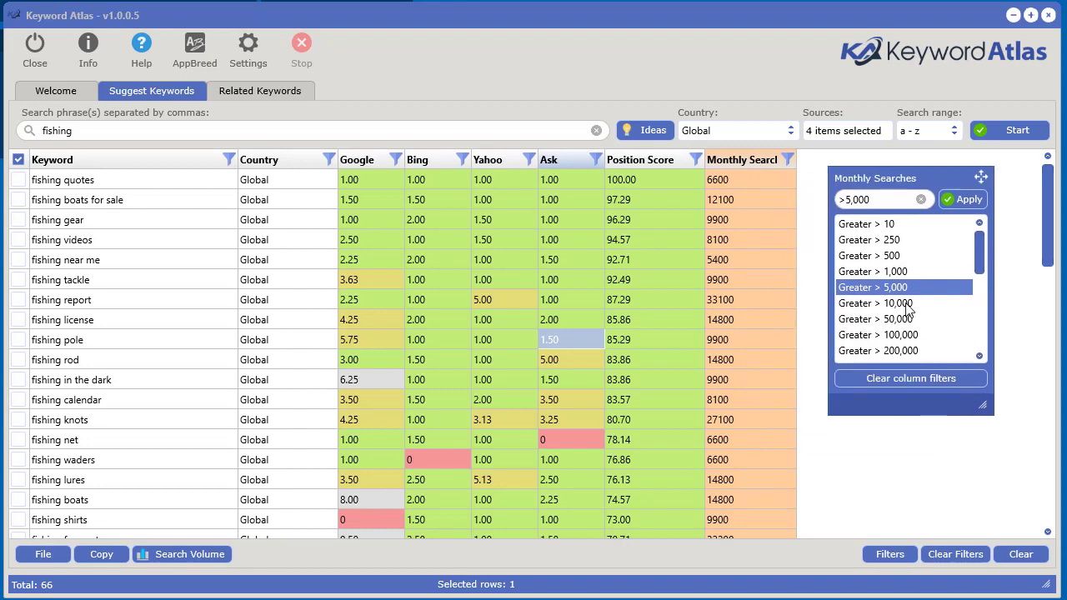
# Step: Try the greater-than presets 10,000, 100,000, 500 and 10 on Monthly Searches, clearing the column filters
pyautogui.click(908, 305)
pyautogui.click(907, 335)
pyautogui.click(926, 384)
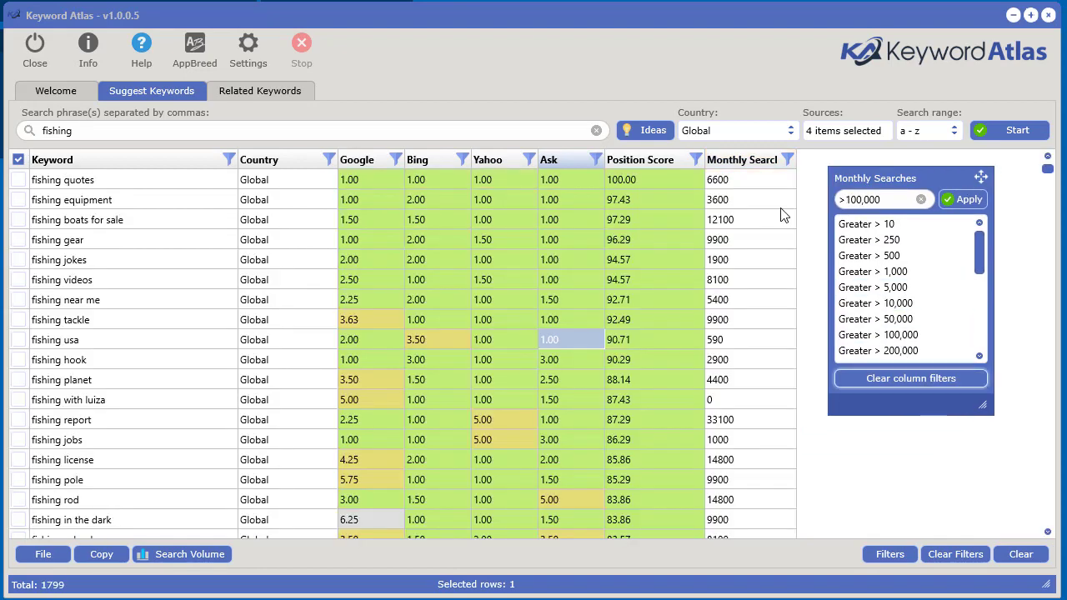
pyautogui.click(919, 305)
pyautogui.click(909, 256)
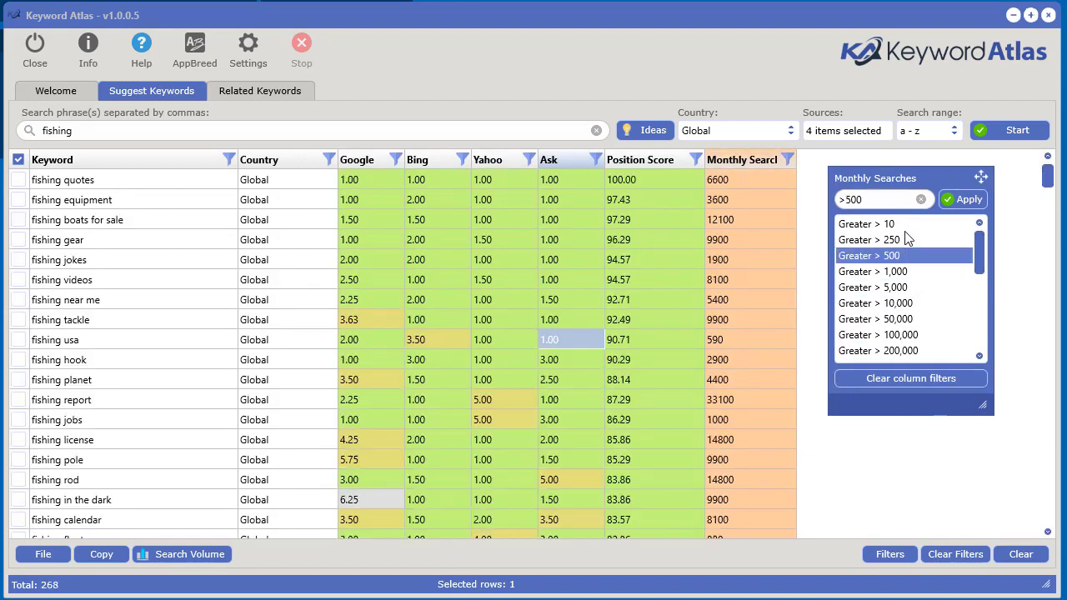
pyautogui.click(907, 225)
pyautogui.click(929, 379)
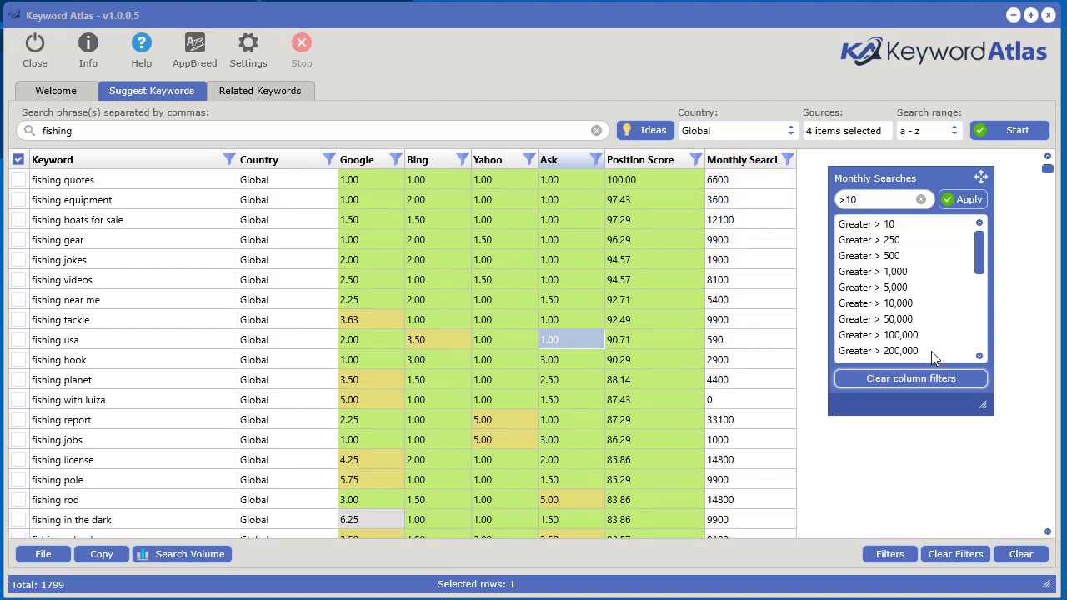
# Step: Apply a custom Monthly Searches filter of >700
pyautogui.click(868, 201)
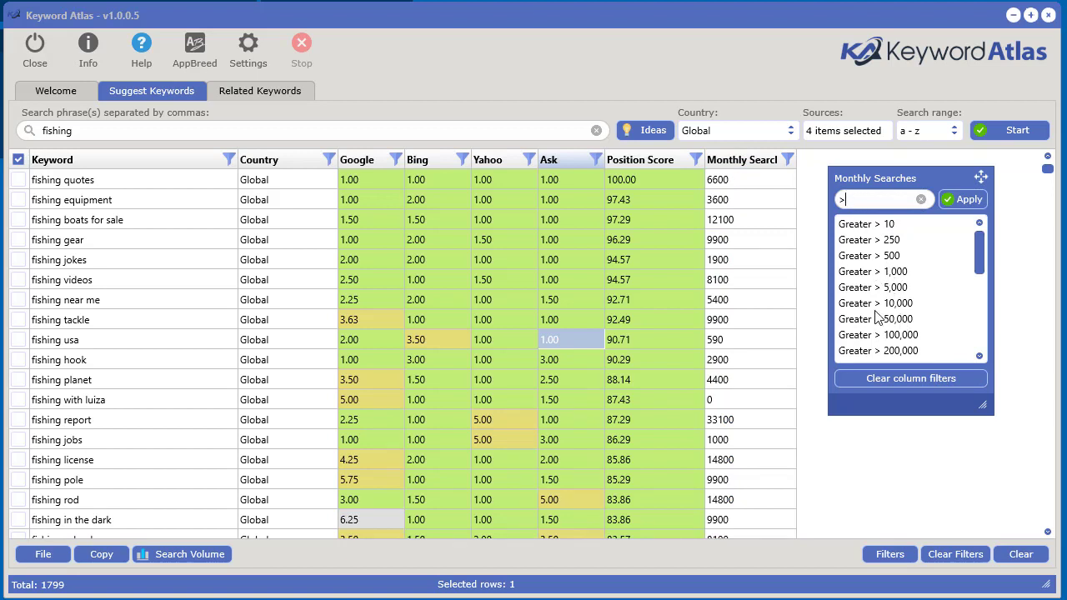
pyautogui.write('00')
pyautogui.click(964, 200)
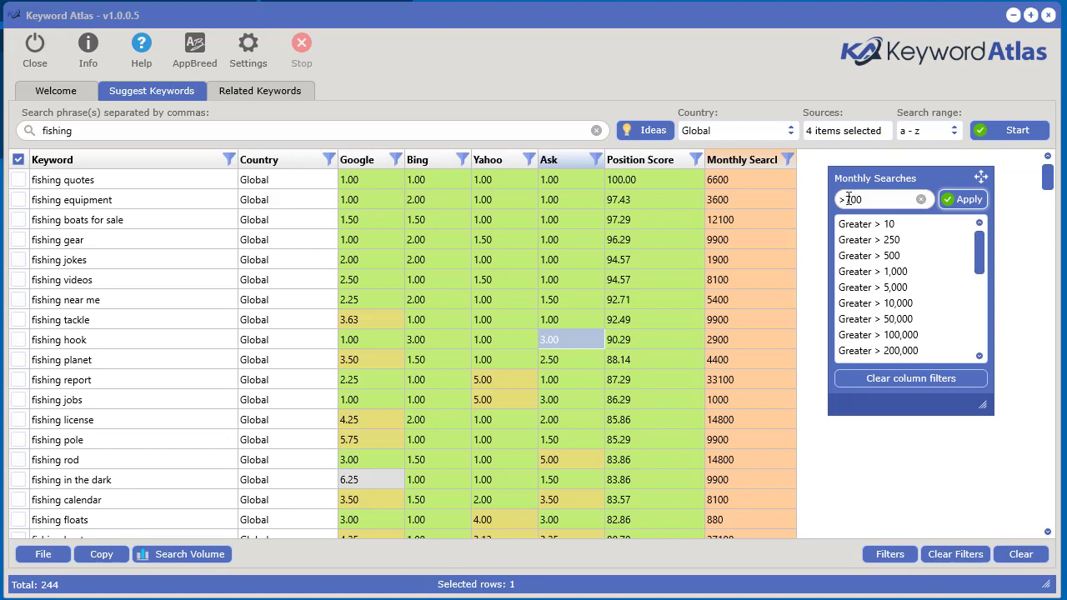
# Step: Change the comparison in the custom Monthly Searches filter to <=700 and apply it
pyautogui.click(847, 200)
pyautogui.write('=')
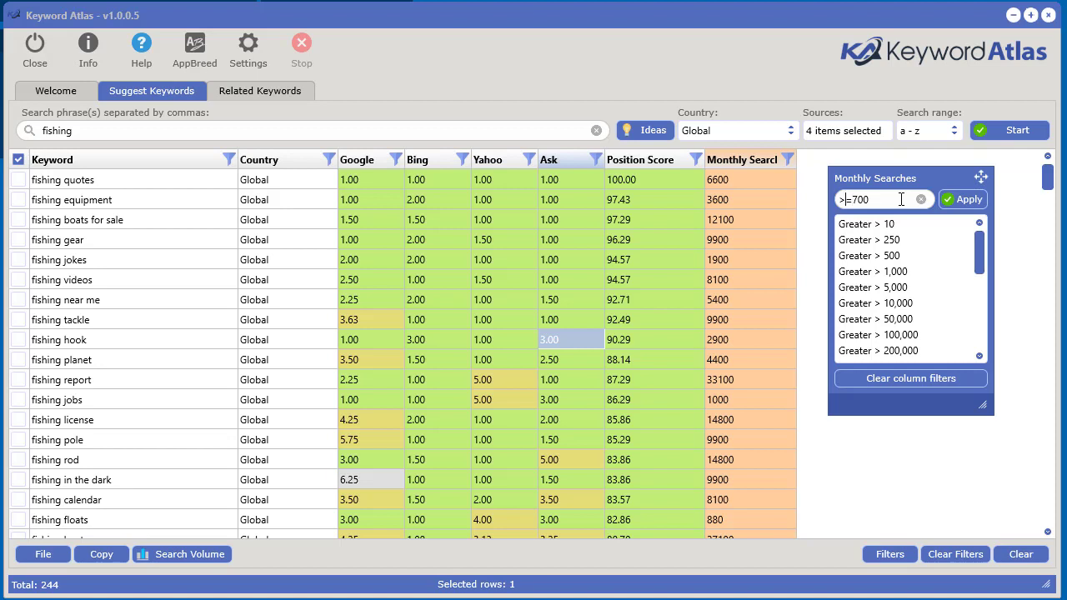
pyautogui.press('BackSpace')
pyautogui.press('BackSpace')
pyautogui.write('>')
pyautogui.write(' =')
pyautogui.press('BackSpace')
pyautogui.press('BackSpace')
pyautogui.press('BackSpace')
pyautogui.write('< =')
pyautogui.press('Return')
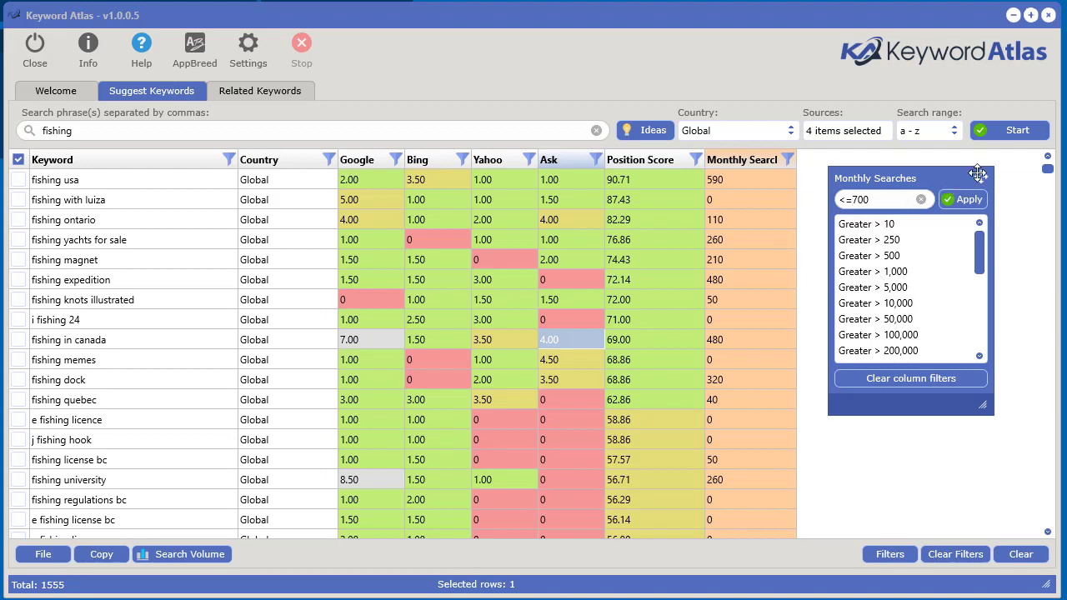
# Step: Narrow the main window and open the Filters list, placing it beside the keyword table
pyautogui.moveTo(984, 175); pyautogui.dragTo(921, 186)
pyautogui.moveTo(881, 12); pyautogui.dragTo(697, 16)
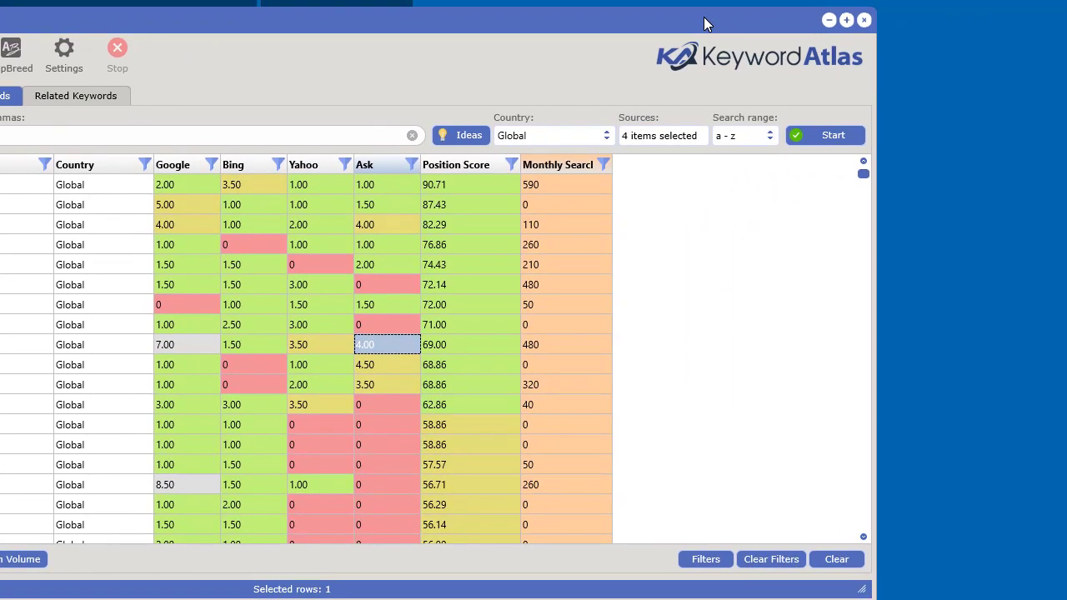
pyautogui.moveTo(876, 263); pyautogui.dragTo(640, 271)
pyautogui.moveTo(374, 29); pyautogui.dragTo(555, 18)
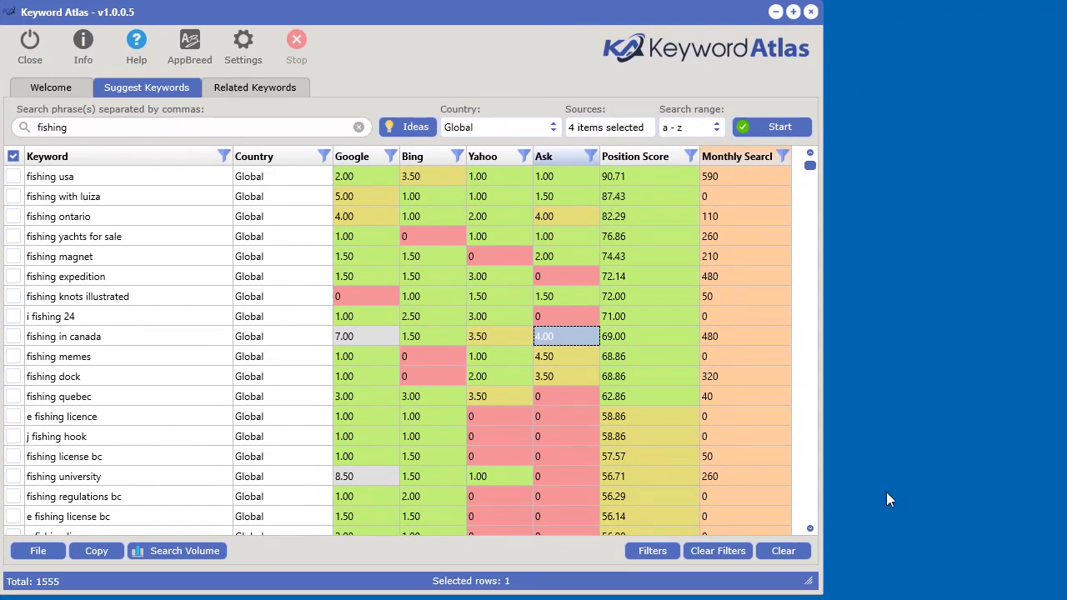
pyautogui.click(643, 552)
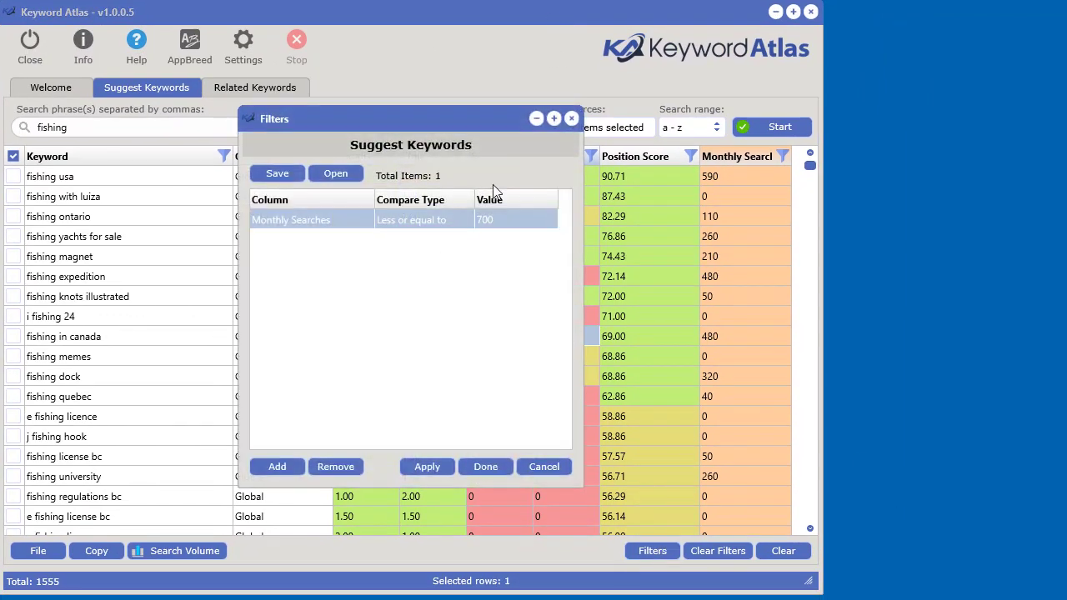
pyautogui.moveTo(416, 120); pyautogui.dragTo(858, 67)
pyautogui.moveTo(603, 16); pyautogui.dragTo(499, 13)
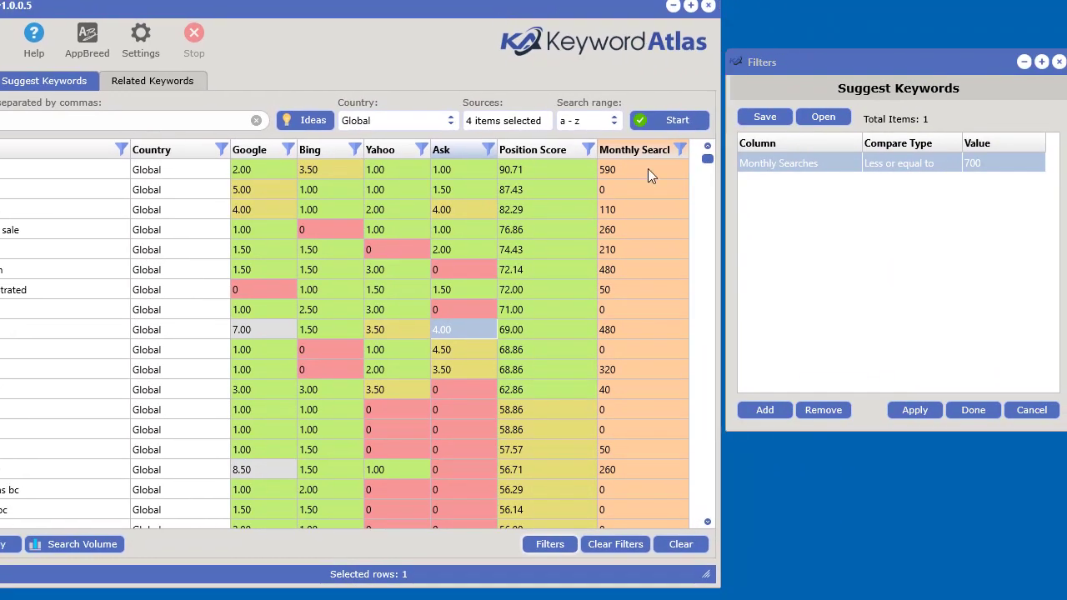
# Step: Add filters for Position Score greater than 50 and Keyword containing "knots"
pyautogui.click(588, 150)
pyautogui.click(554, 250)
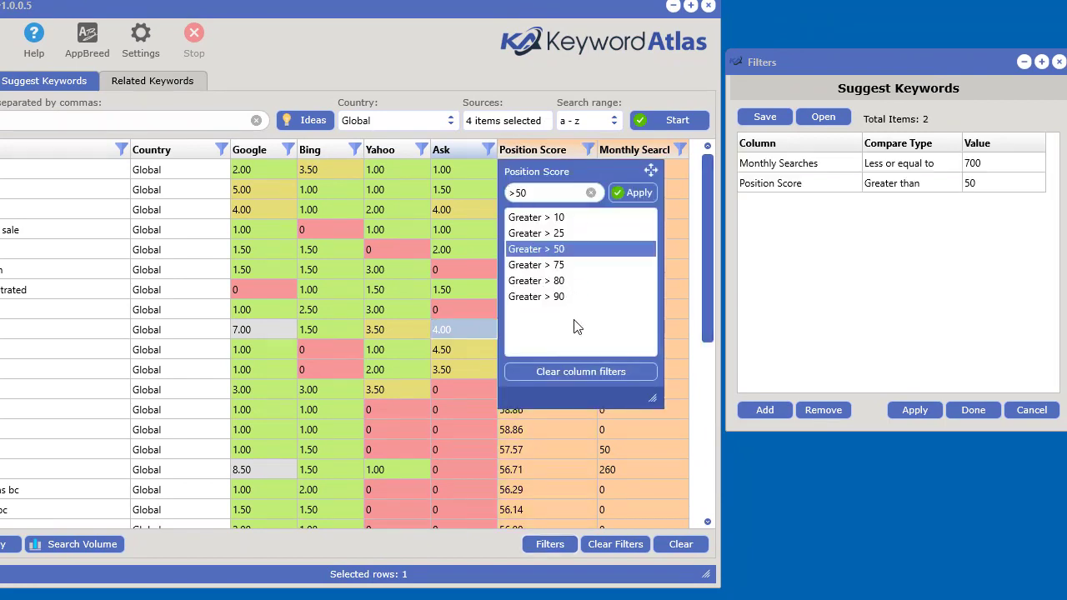
pyautogui.click(121, 150)
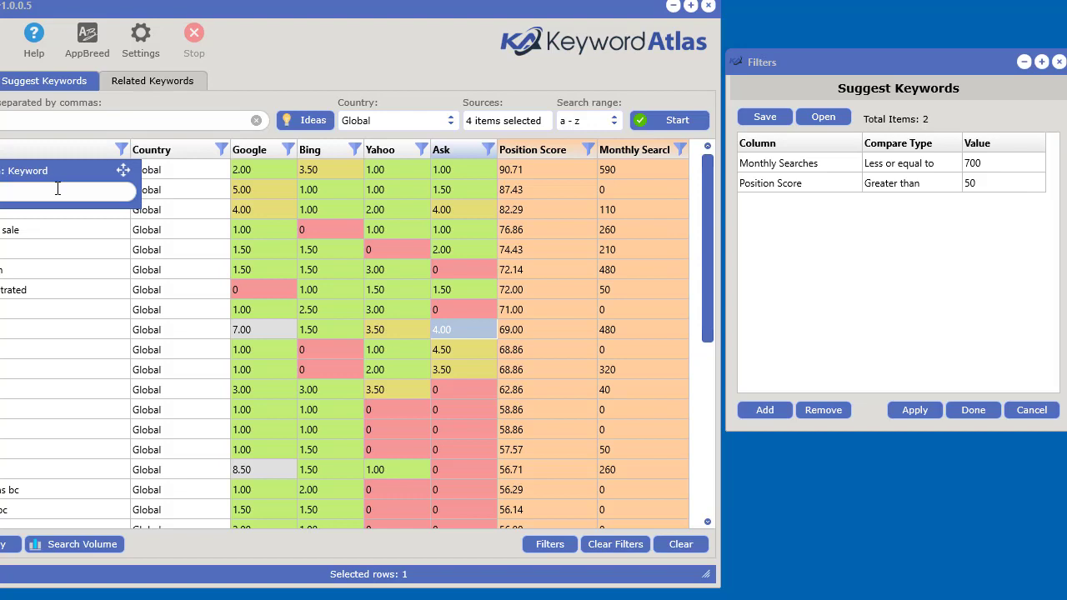
pyautogui.write('knots')
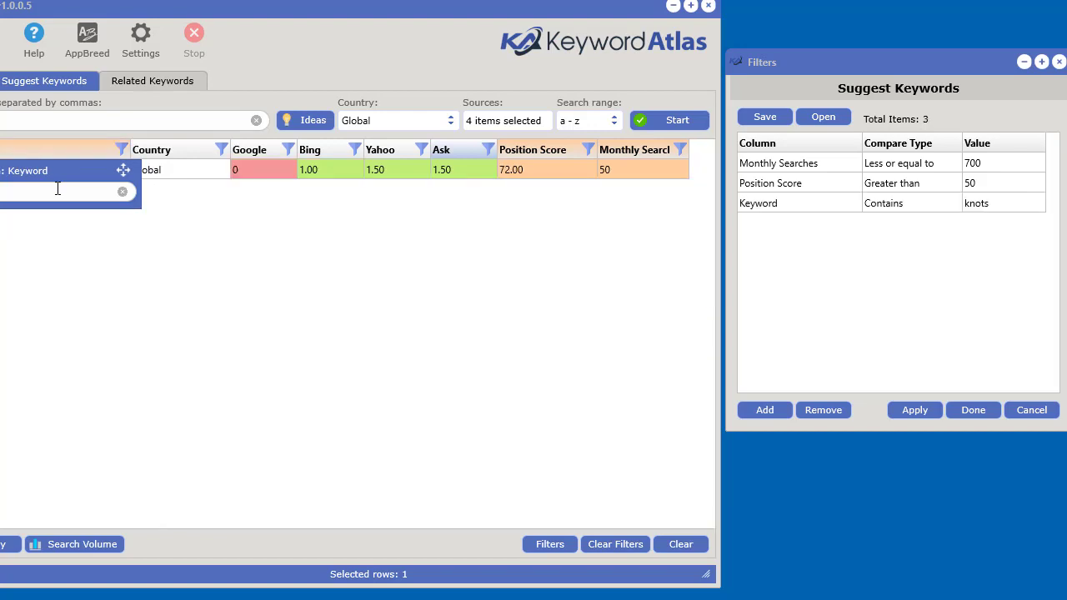
pyautogui.click(358, 295)
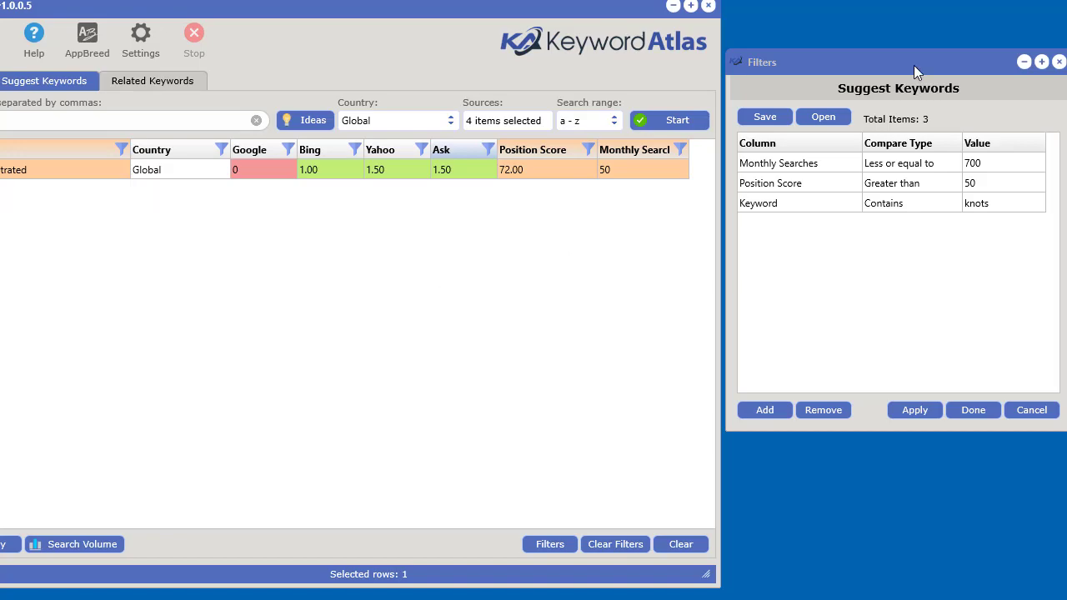
# Step: Save the filter set as suggest-keywords-filters.skdf, replacing the existing file, and clear all active filters
pyautogui.moveTo(914, 65); pyautogui.dragTo(755, 85)
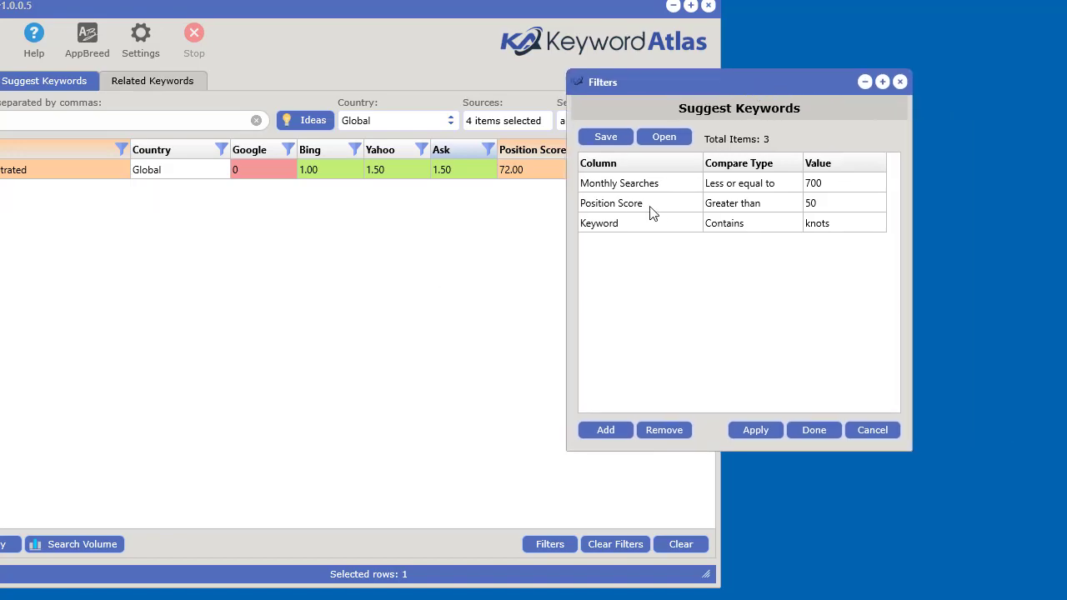
pyautogui.click(623, 138)
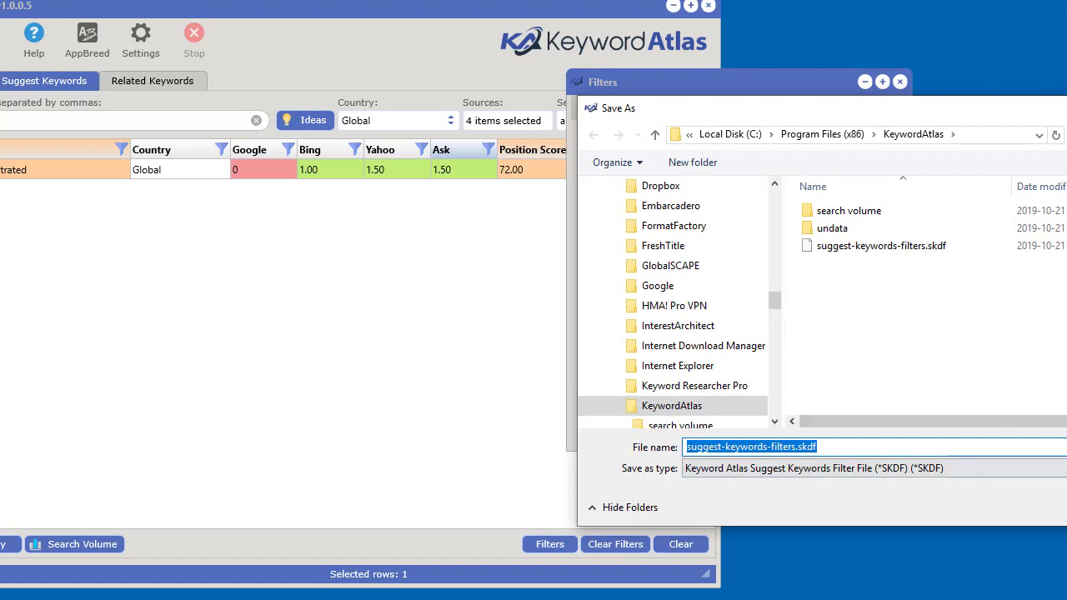
pyautogui.press('Return')
pyautogui.click(696, 329)
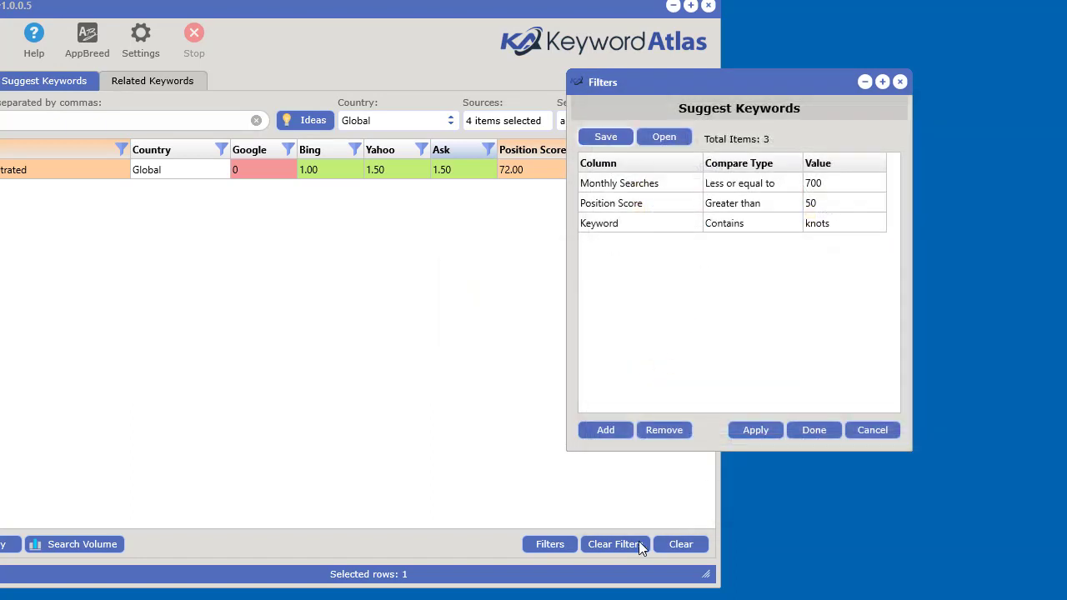
pyautogui.click(609, 543)
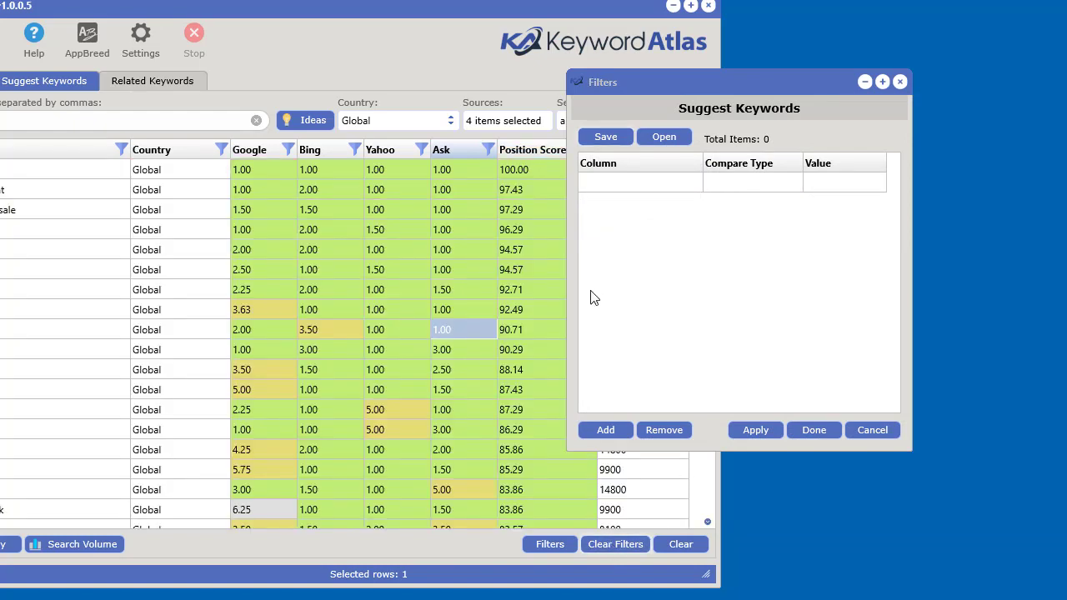
# Step: Load the saved filter set into the Filters list and apply it to the suggested keywords
pyautogui.click(675, 433)
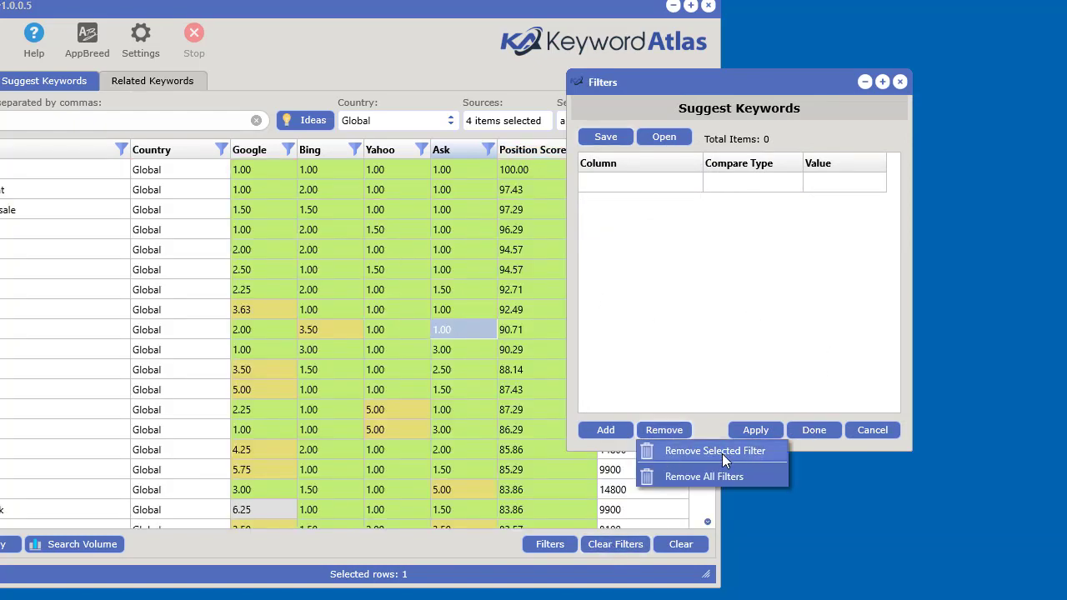
pyautogui.click(697, 315)
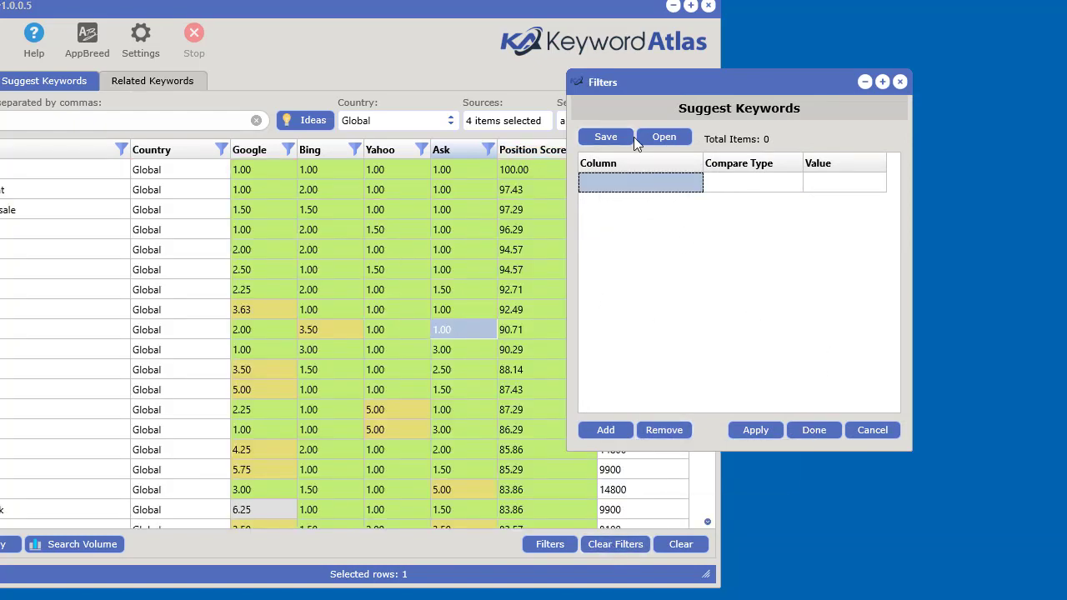
pyautogui.click(658, 137)
pyautogui.doubleClick(908, 245)
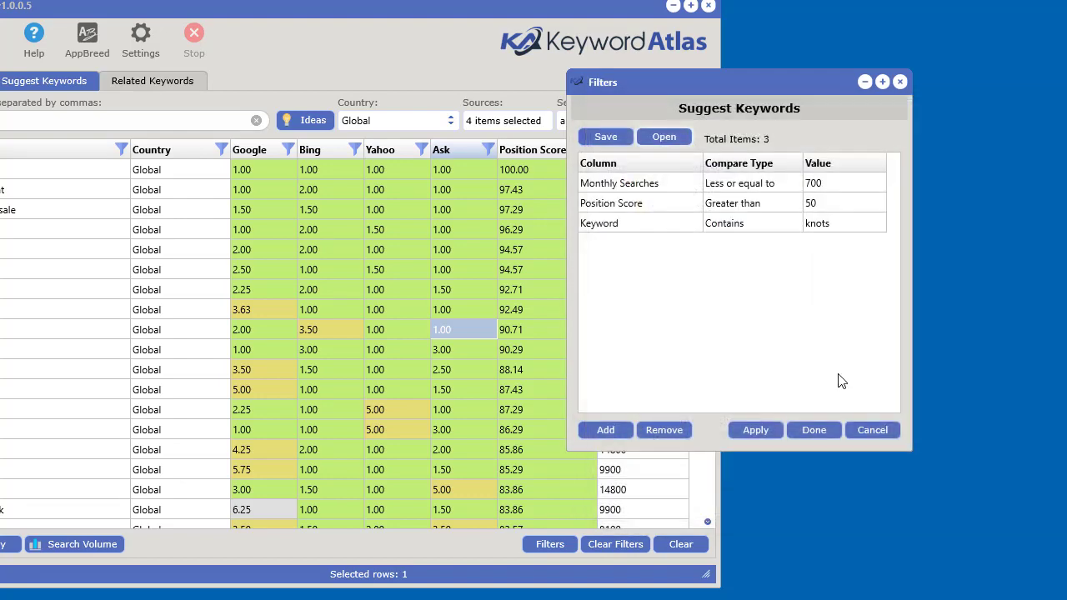
pyautogui.click(765, 430)
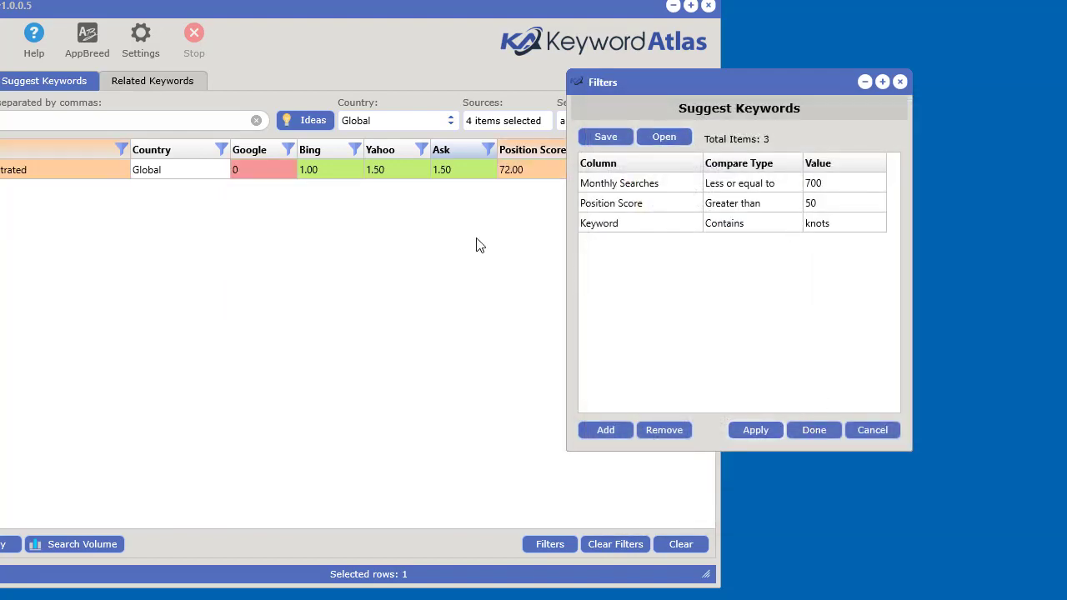
# Step: Clear all filters and load the saved filter set directly from the keyword table
pyautogui.click(616, 544)
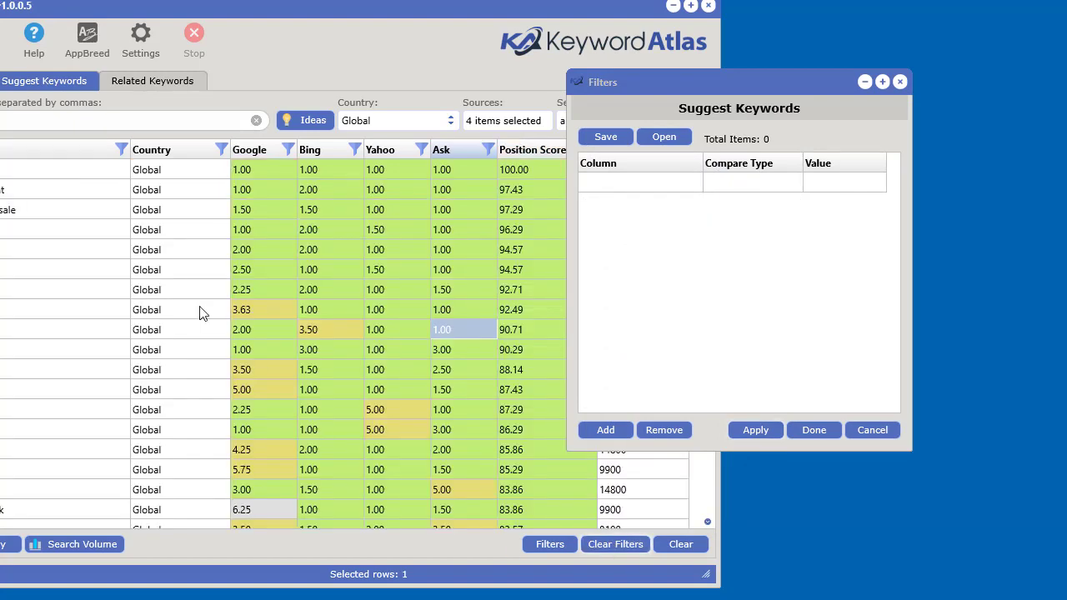
pyautogui.rightClick(237, 238)
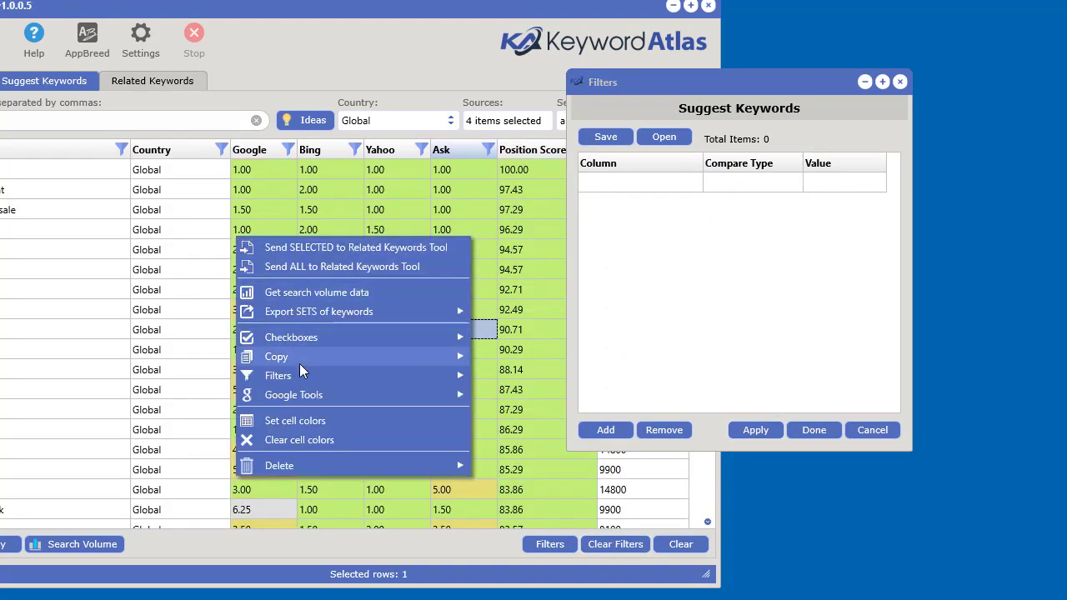
pyautogui.moveTo(303, 379)
pyautogui.click(554, 389)
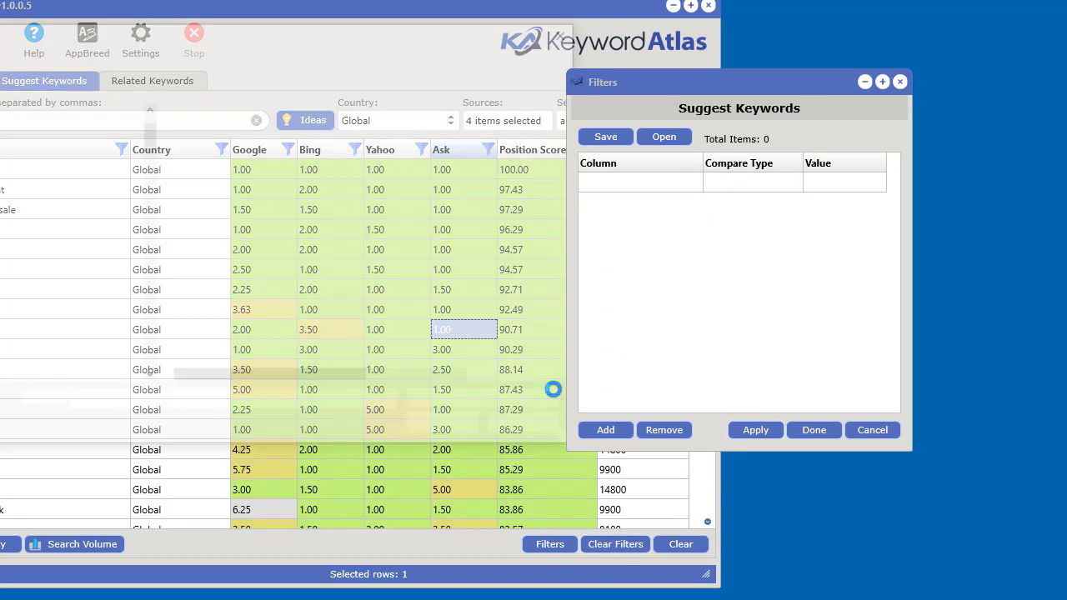
pyautogui.doubleClick(258, 179)
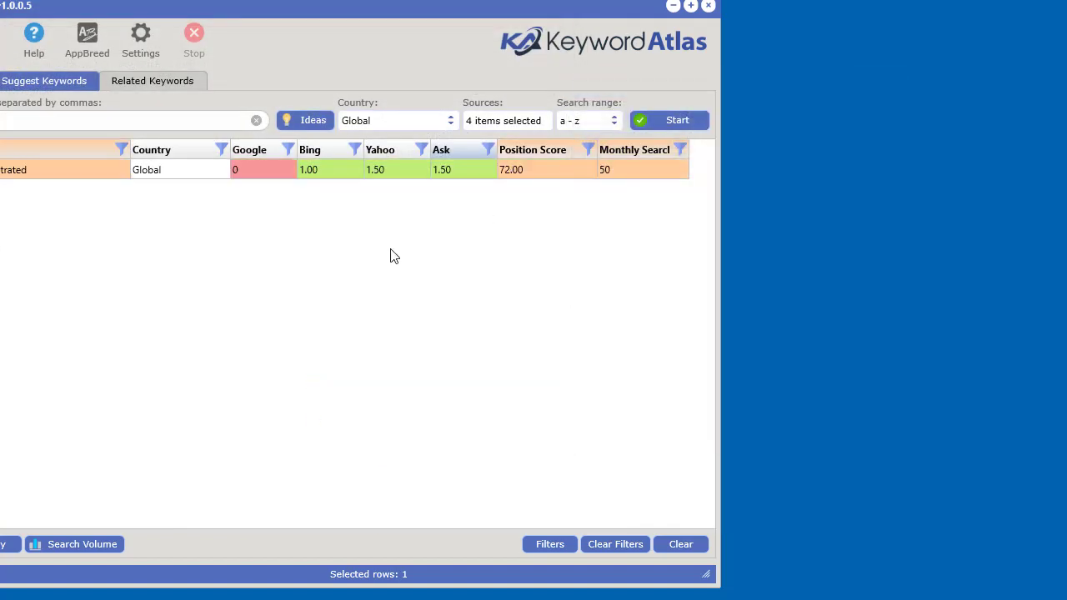
# Step: Open the Filters list and position its window over the lower part of the keyword table
pyautogui.click(557, 544)
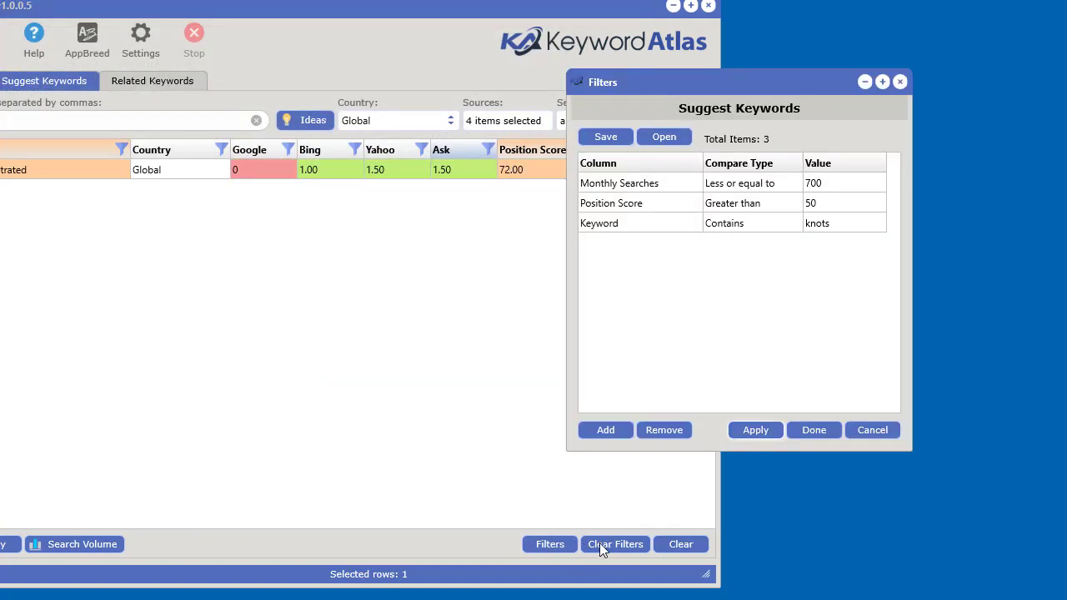
pyautogui.moveTo(811, 94); pyautogui.dragTo(931, 77)
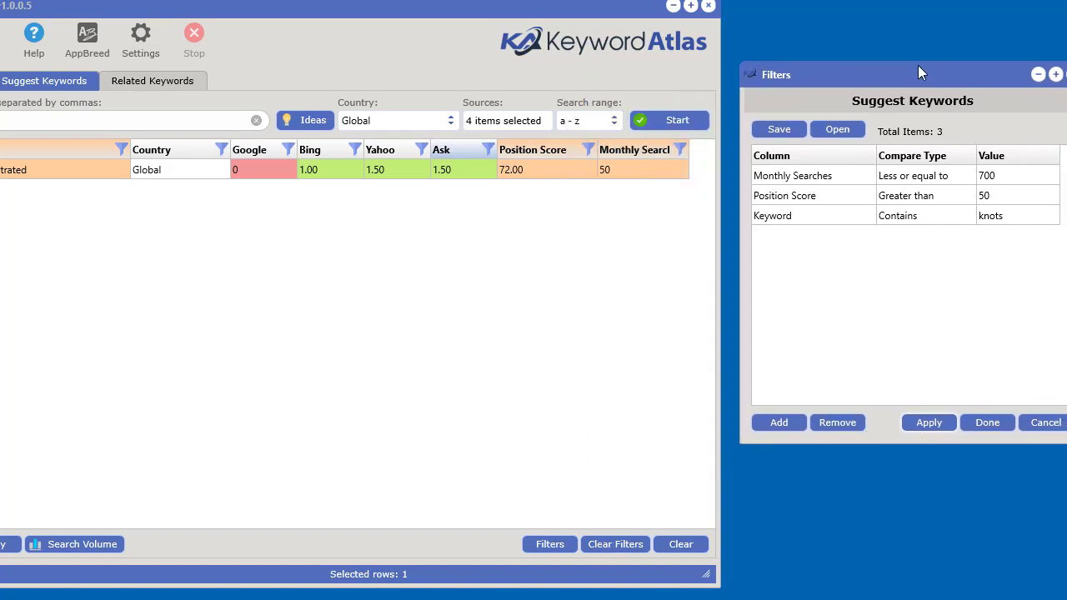
pyautogui.moveTo(898, 65); pyautogui.dragTo(578, 158)
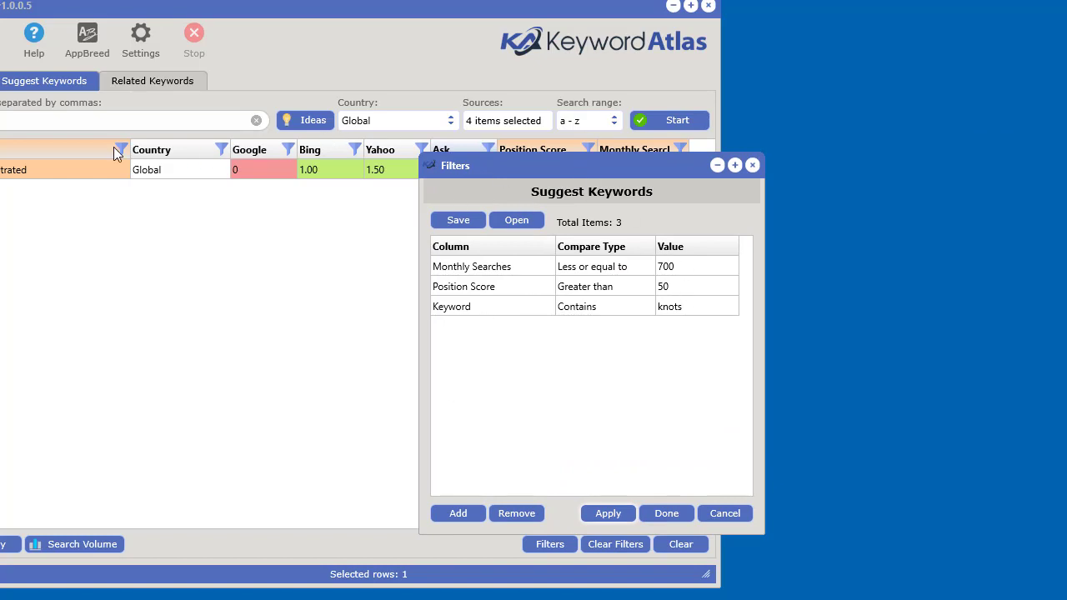
pyautogui.moveTo(572, 170); pyautogui.dragTo(506, 177)
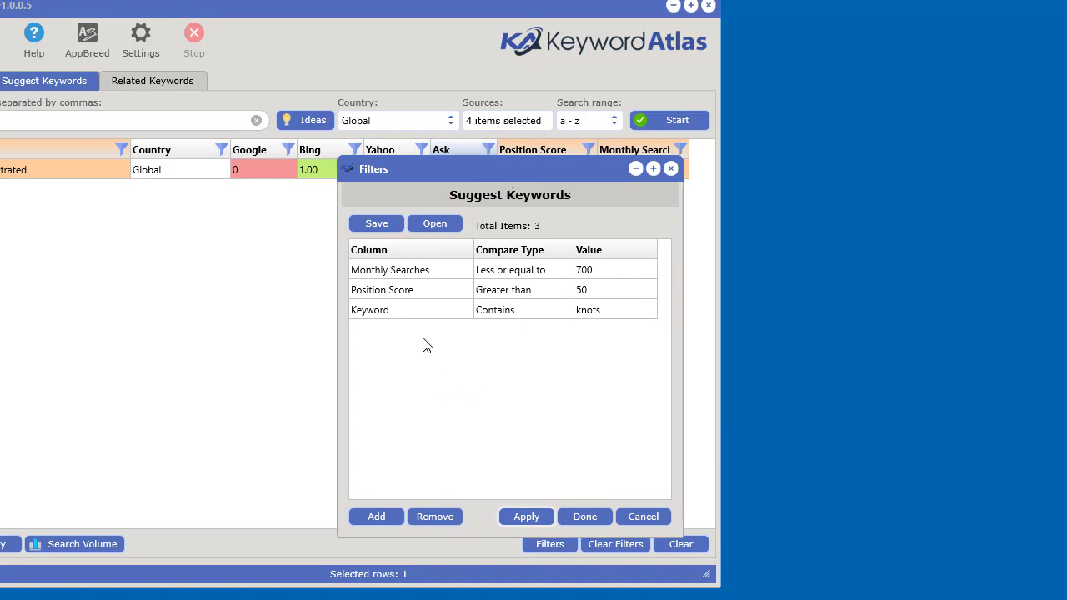
# Step: Add a new row to the Filters list for the Google column
pyautogui.click(375, 517)
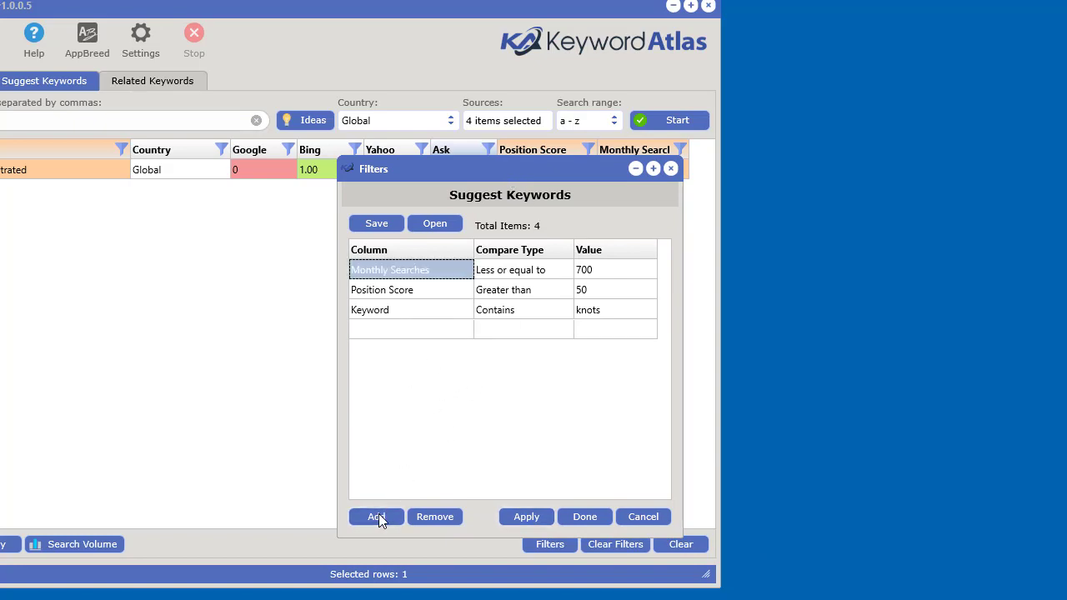
pyautogui.click(373, 335)
pyautogui.click(379, 332)
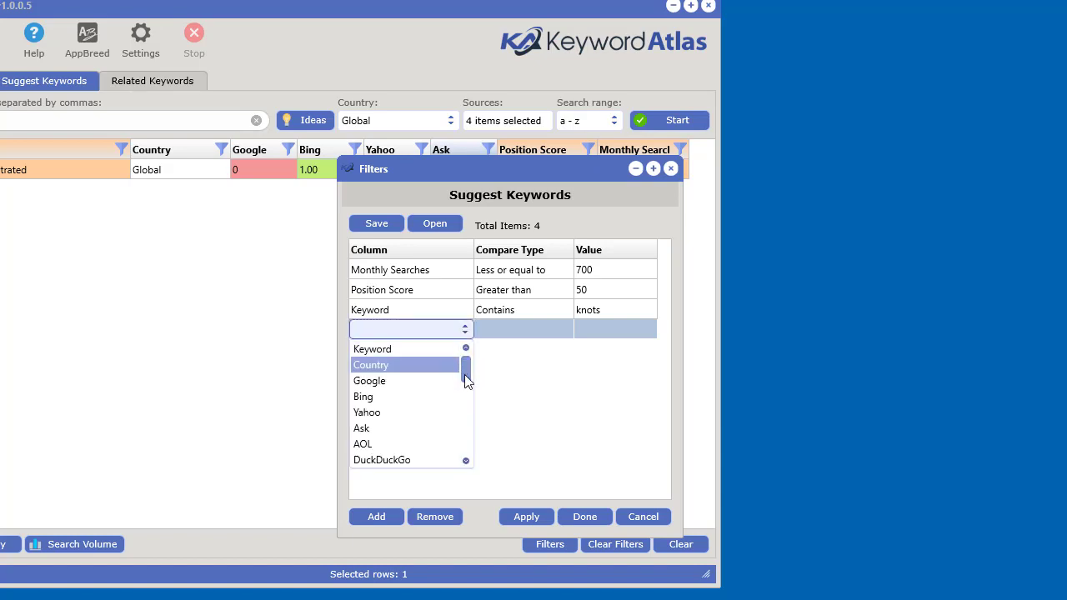
pyautogui.moveTo(464, 374)
pyautogui.mouseDown()
pyautogui.moveTo(464, 459)
pyautogui.moveTo(476, 364)
pyautogui.mouseUp()
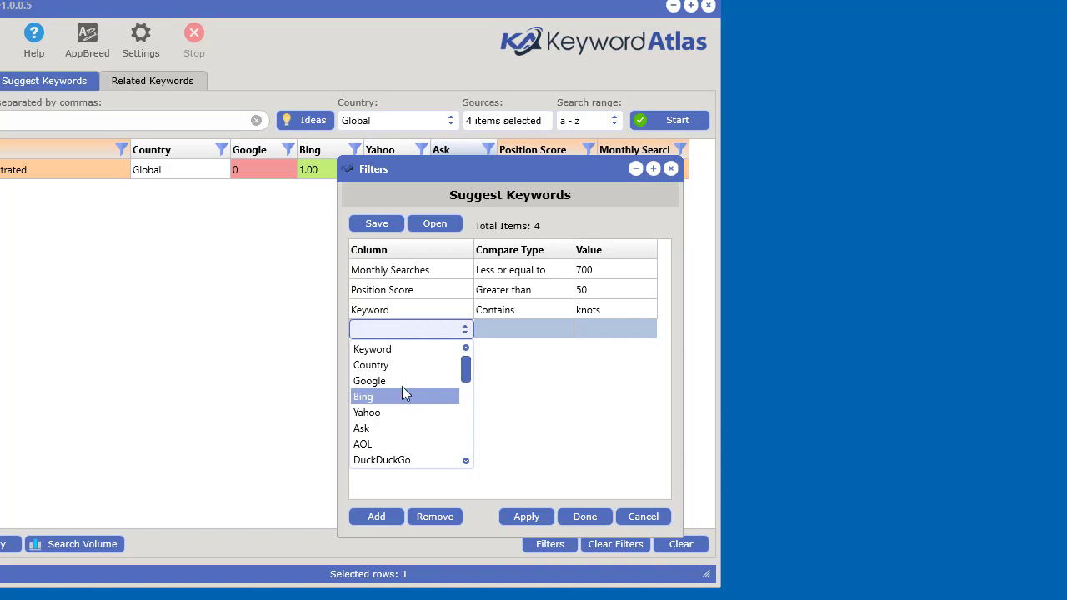
pyautogui.click(404, 380)
# Step: Set the Google filter to Less than 5 and apply the filter list
pyautogui.click(501, 329)
pyautogui.click(501, 329)
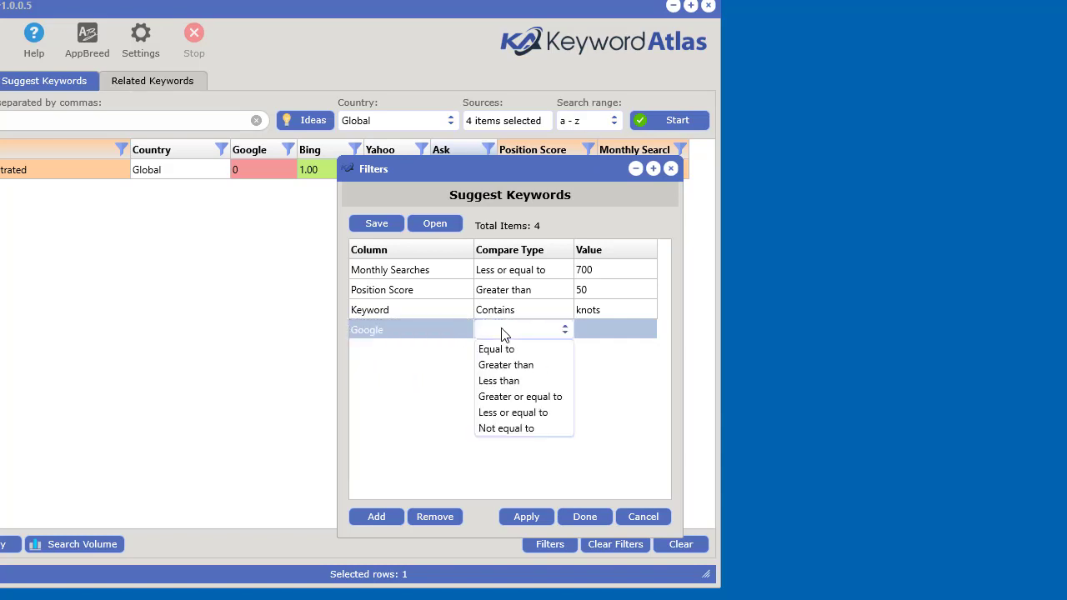
pyautogui.click(507, 365)
pyautogui.click(506, 337)
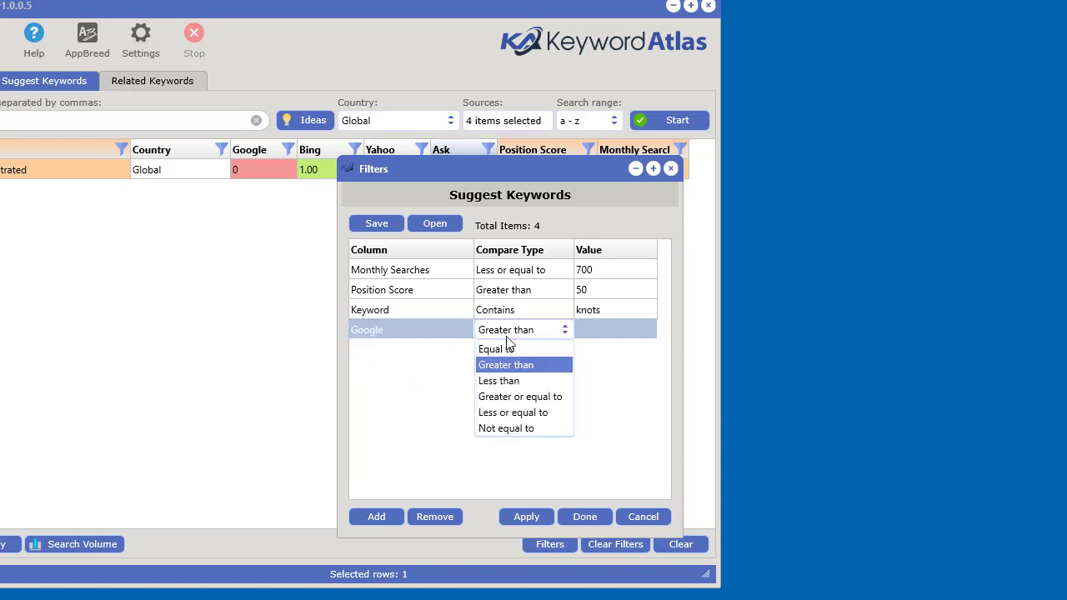
pyautogui.click(498, 381)
pyautogui.click(587, 331)
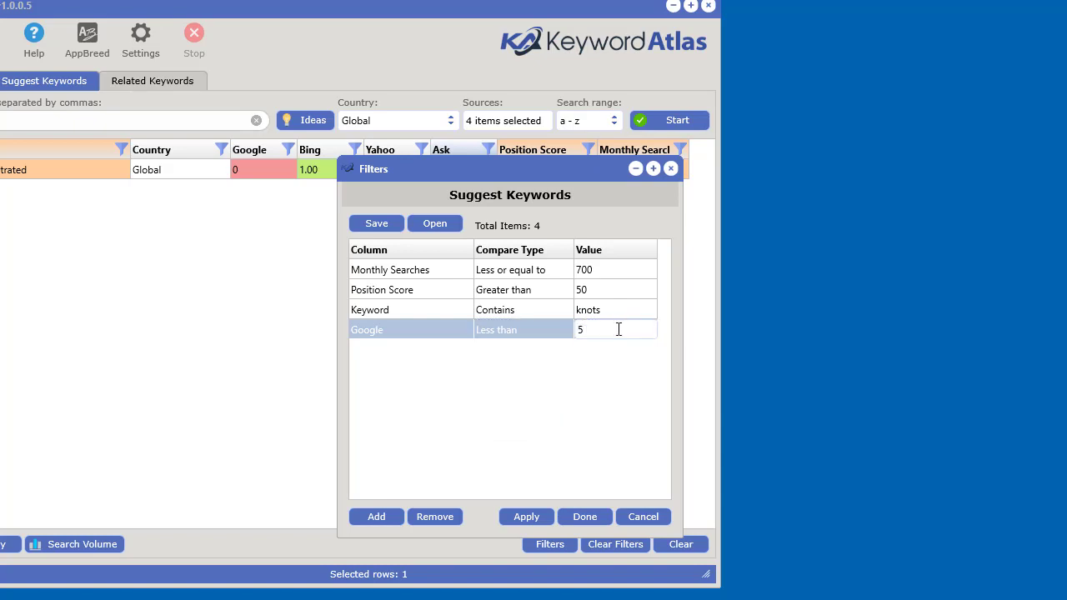
pyautogui.write('5')
pyautogui.click(542, 516)
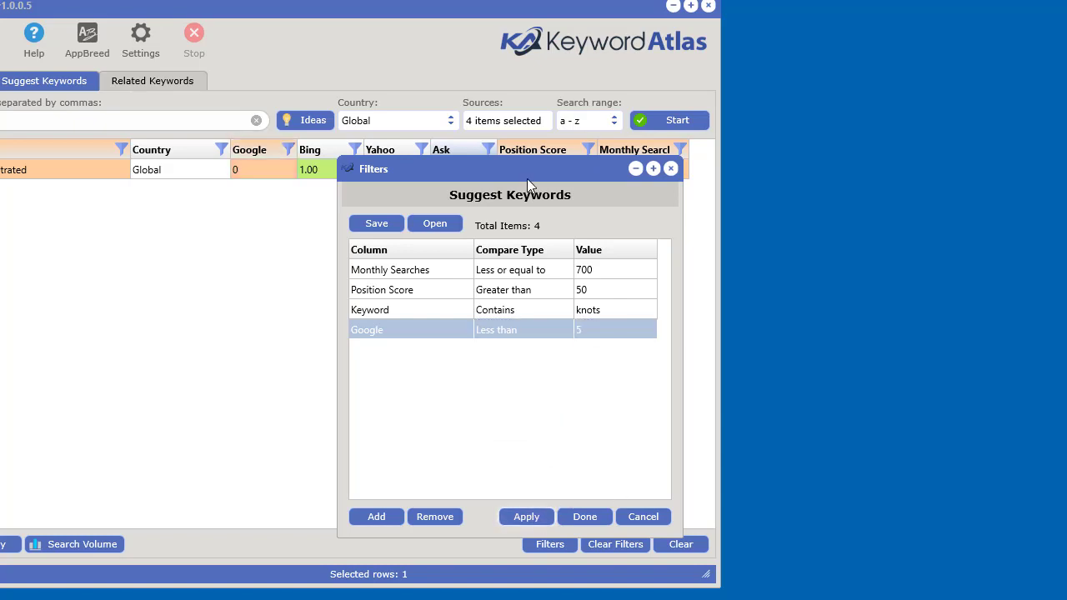
# Step: Move the Filters list beside the table, remove the Keyword column's filter and clear all remaining filters
pyautogui.moveTo(526, 179); pyautogui.dragTo(944, 153)
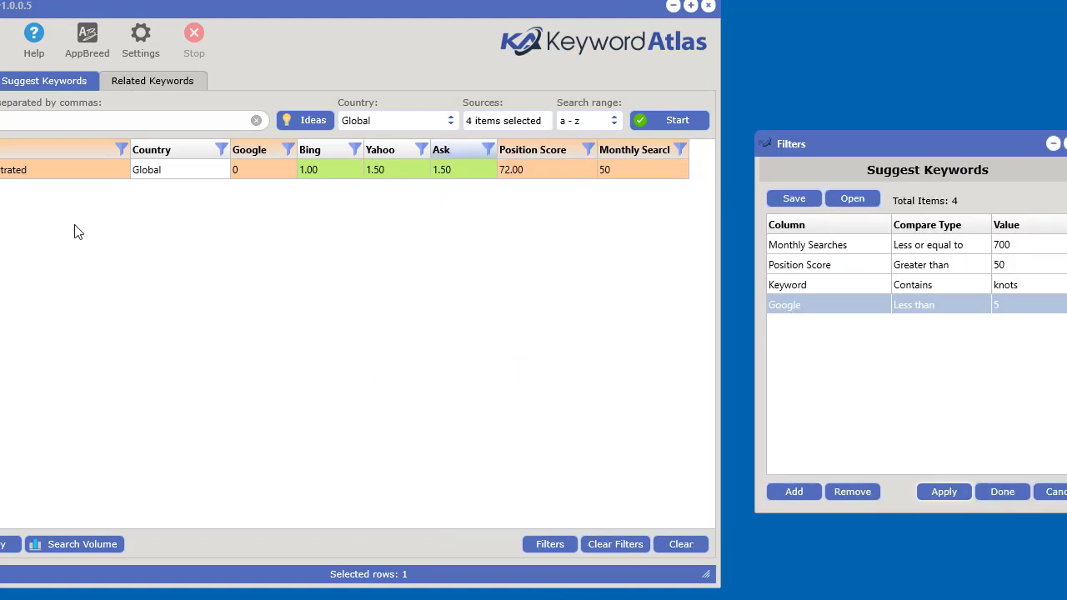
pyautogui.click(121, 147)
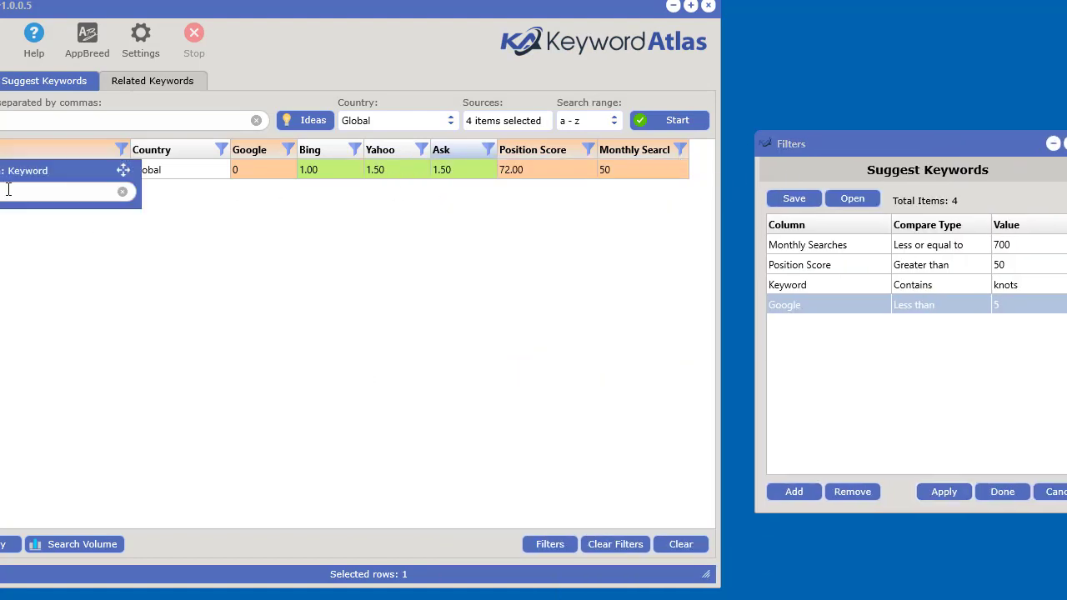
pyautogui.click(123, 192)
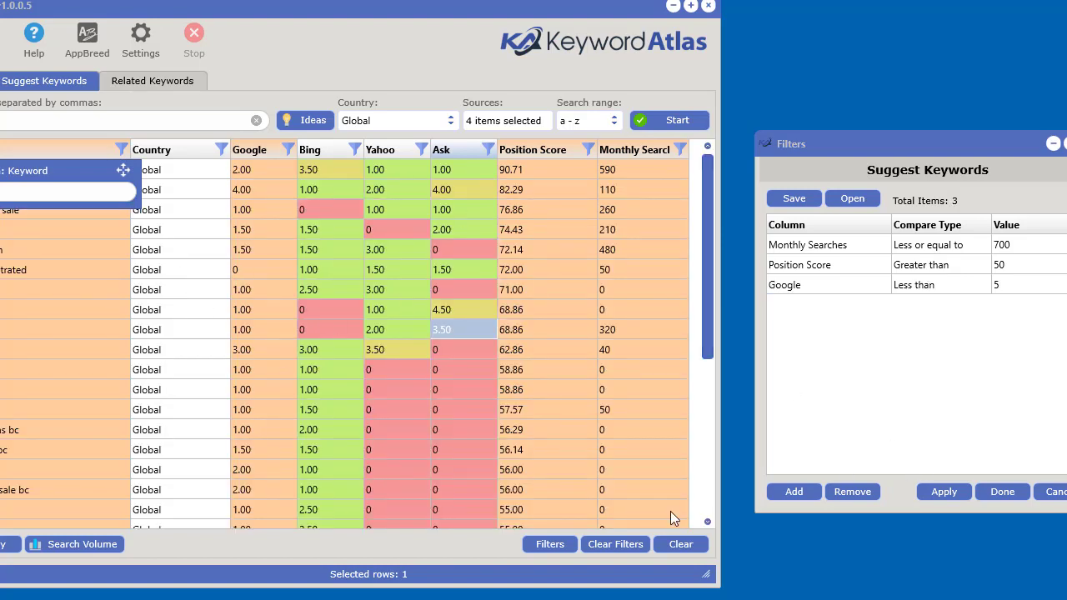
pyautogui.click(605, 546)
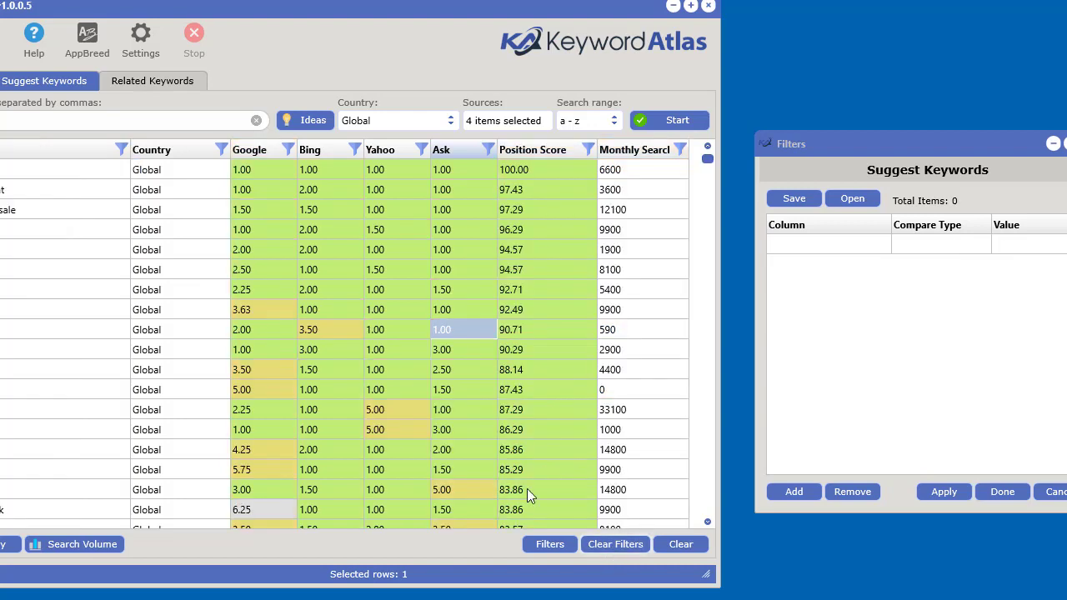
# Step: Close the Filters list and move the main window so the whole keyword table is on screen
pyautogui.moveTo(904, 164); pyautogui.dragTo(841, 164)
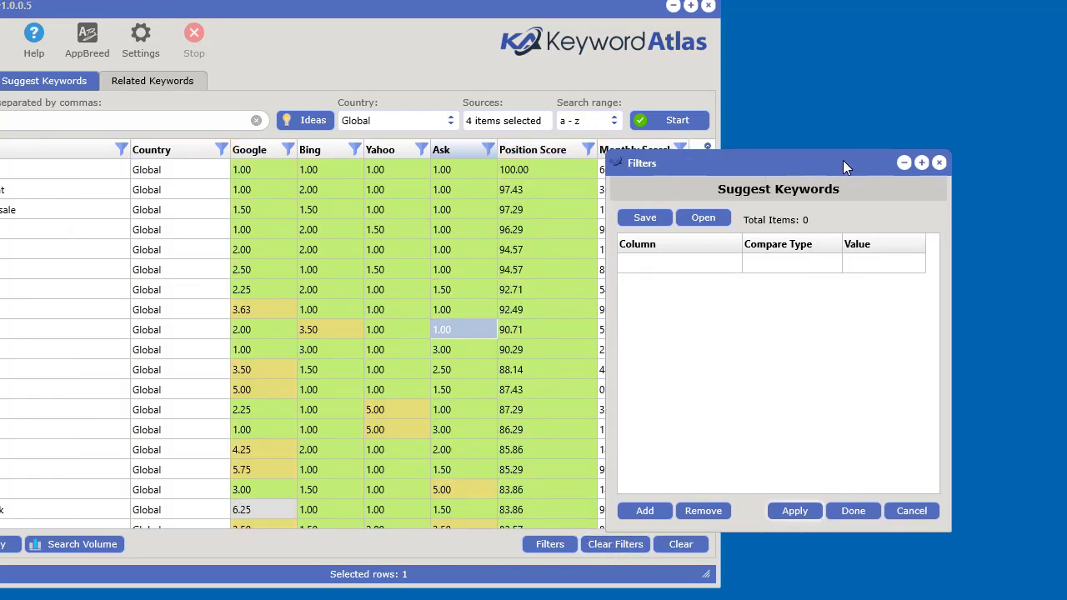
pyautogui.click(939, 162)
pyautogui.moveTo(587, 10); pyautogui.dragTo(687, 15)
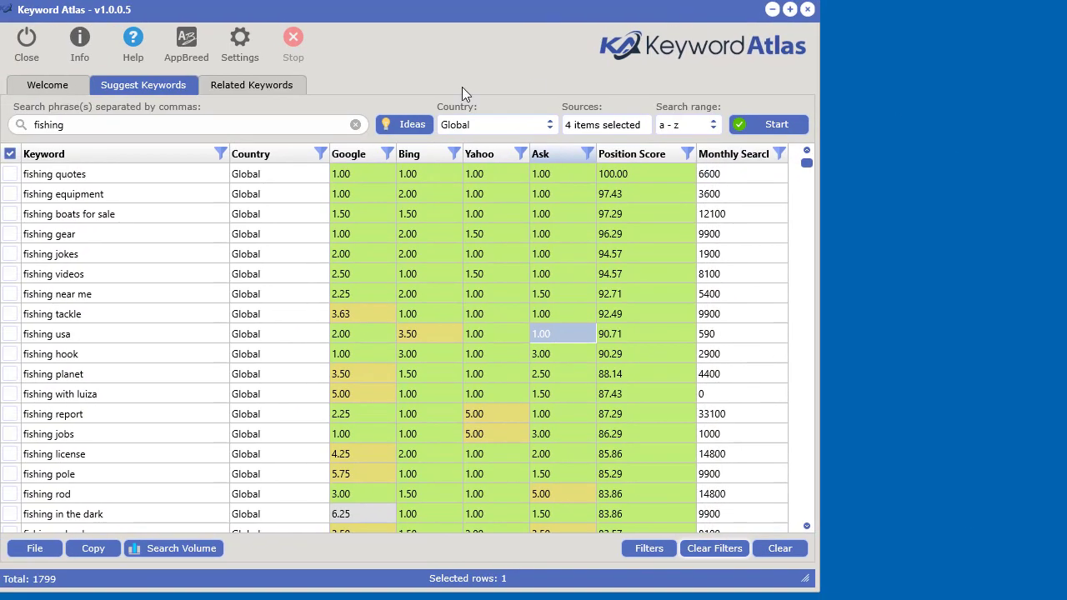
# Step: Look at the filterable columns of the Related Keywords tool and return to Suggest Keywords
pyautogui.click(279, 87)
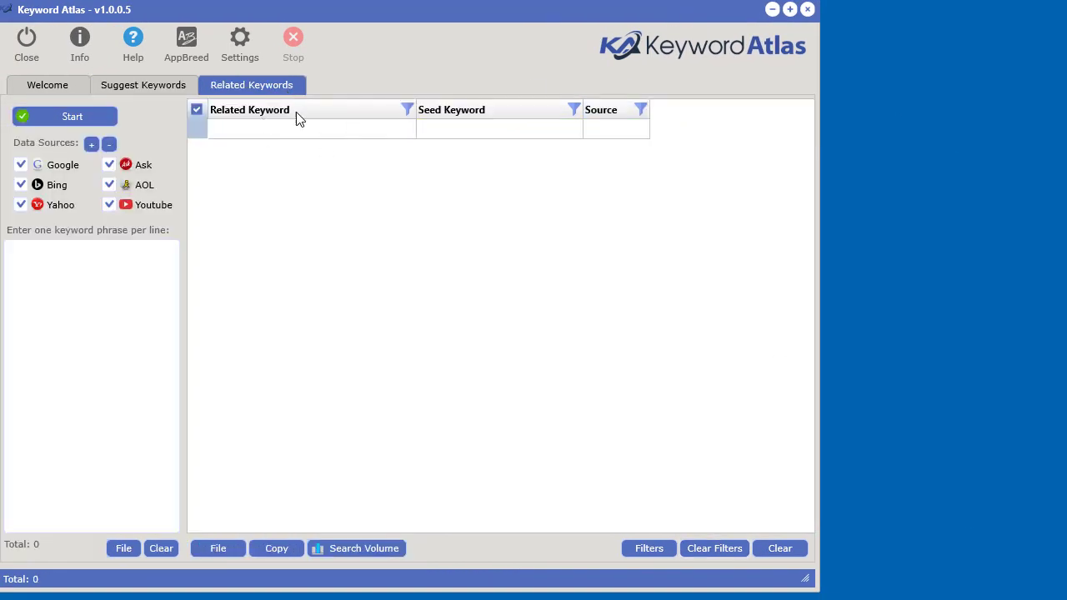
pyautogui.click(167, 86)
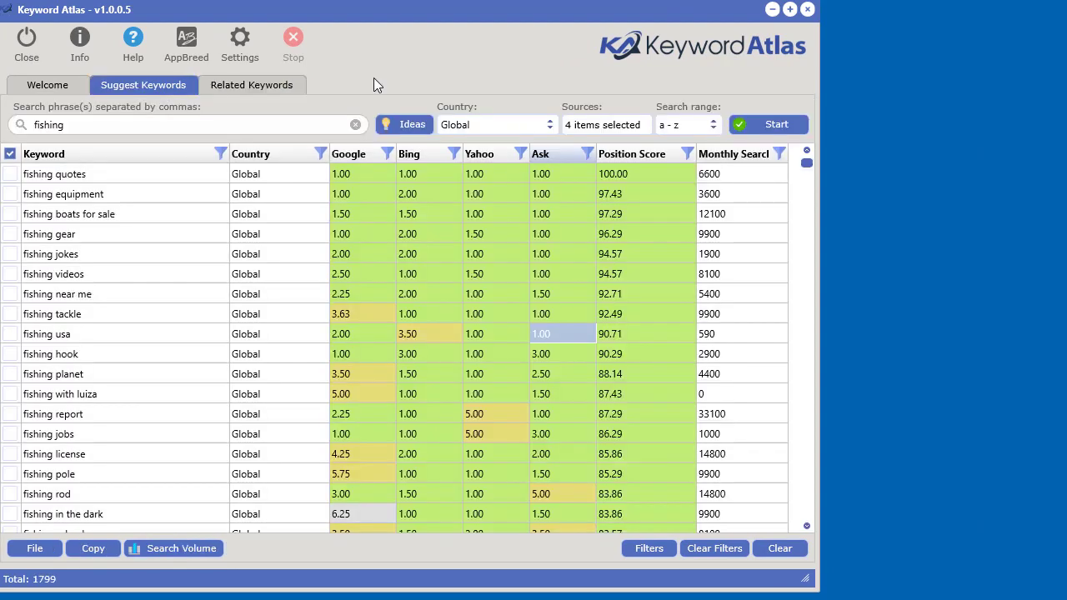
pyautogui.click(249, 92)
pyautogui.click(119, 87)
# Step: Widen the main window and sort the suggested keywords by Monthly Searches in descending order
pyautogui.moveTo(809, 578); pyautogui.dragTo(894, 583)
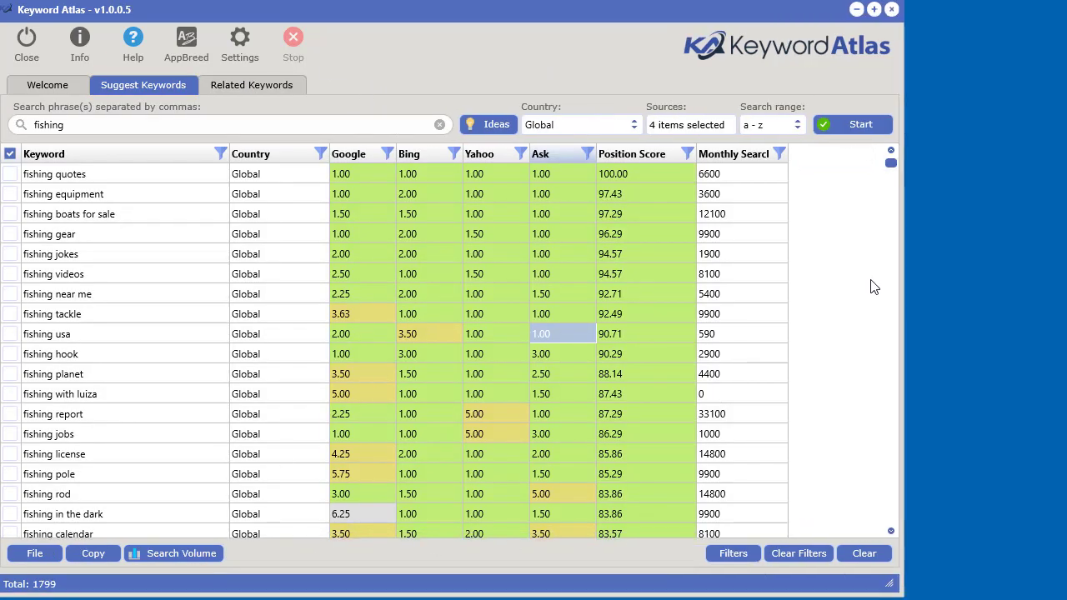
pyautogui.click(737, 163)
pyautogui.click(776, 158)
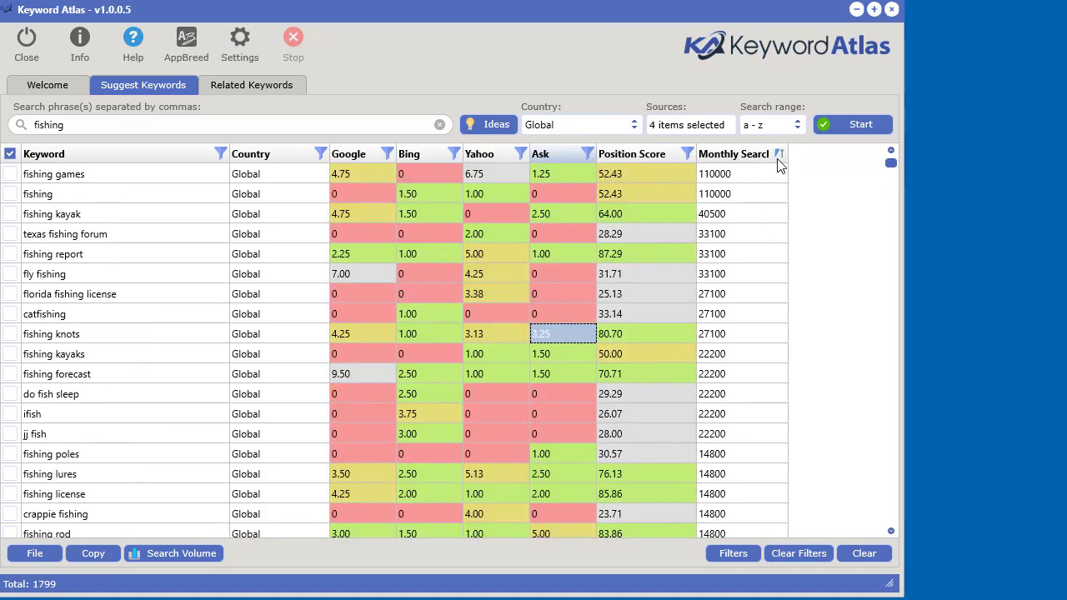
pyautogui.click(779, 157)
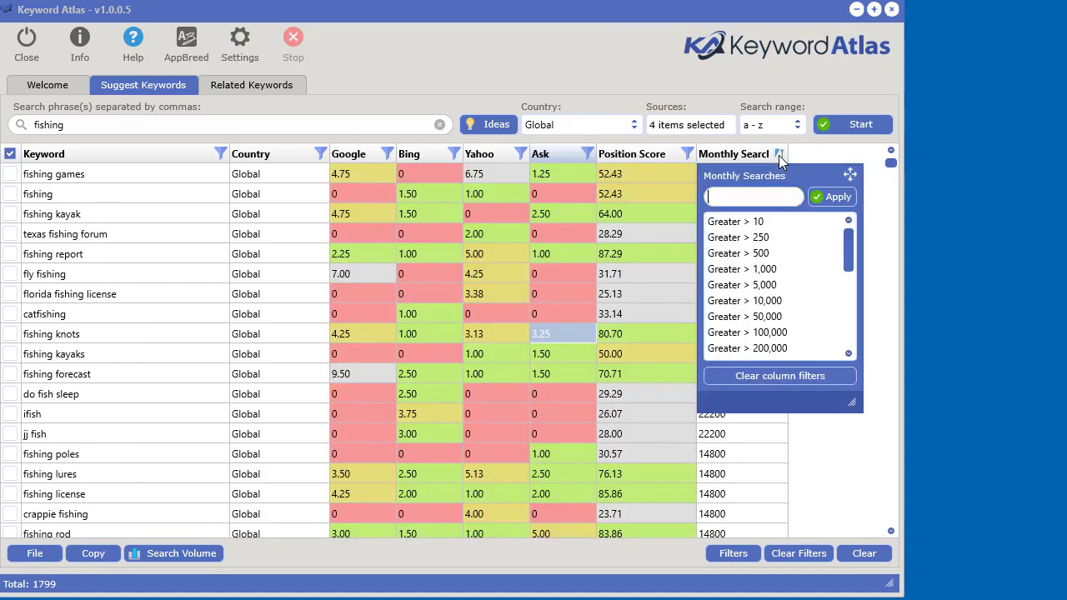
pyautogui.click(706, 155)
pyautogui.click(719, 158)
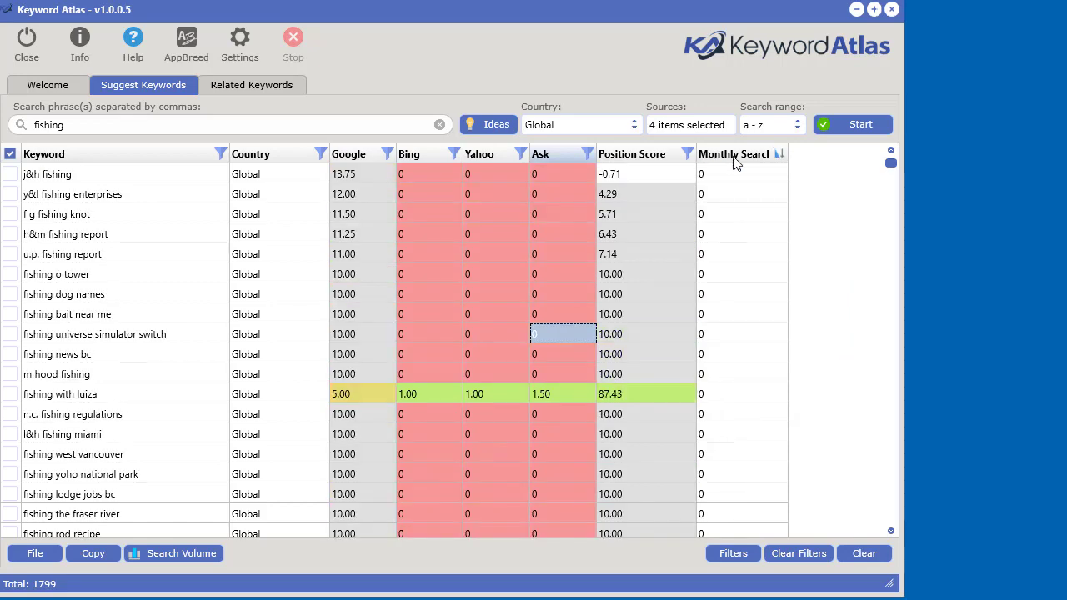
pyautogui.click(778, 152)
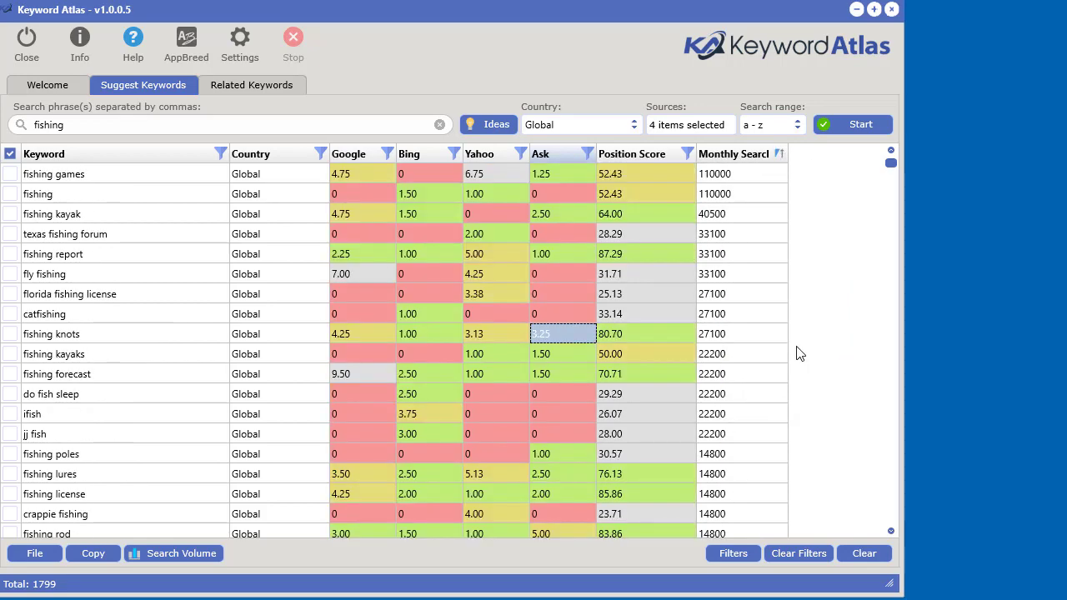
# Step: Look through the preset filter lists of the Monthly Searches, Position Score, Ask and Yahoo columns, resizing the pop-up list
pyautogui.click(779, 159)
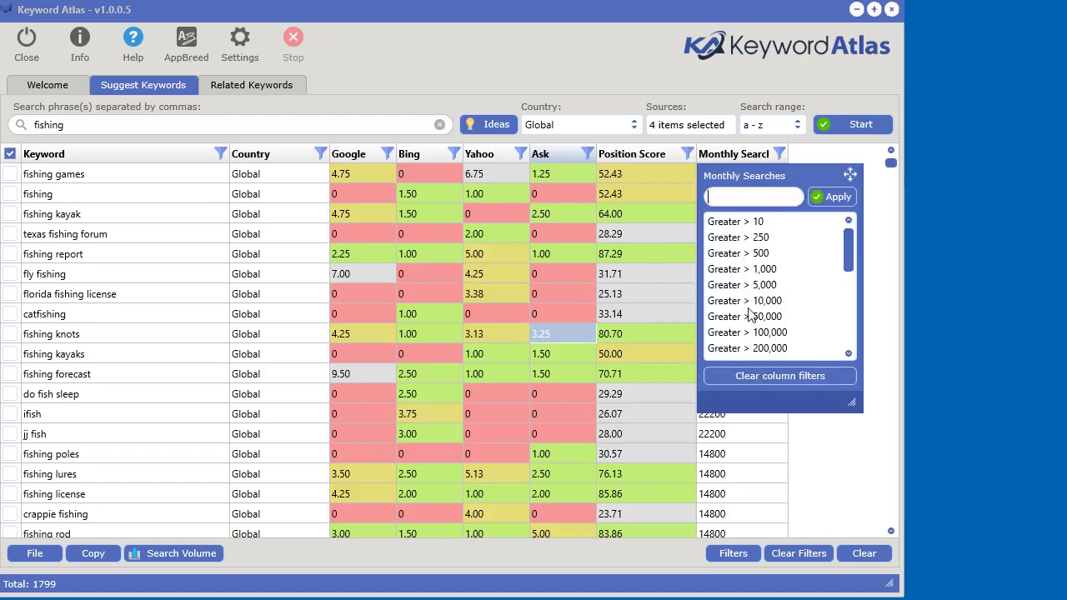
pyautogui.moveTo(850, 405); pyautogui.dragTo(872, 596)
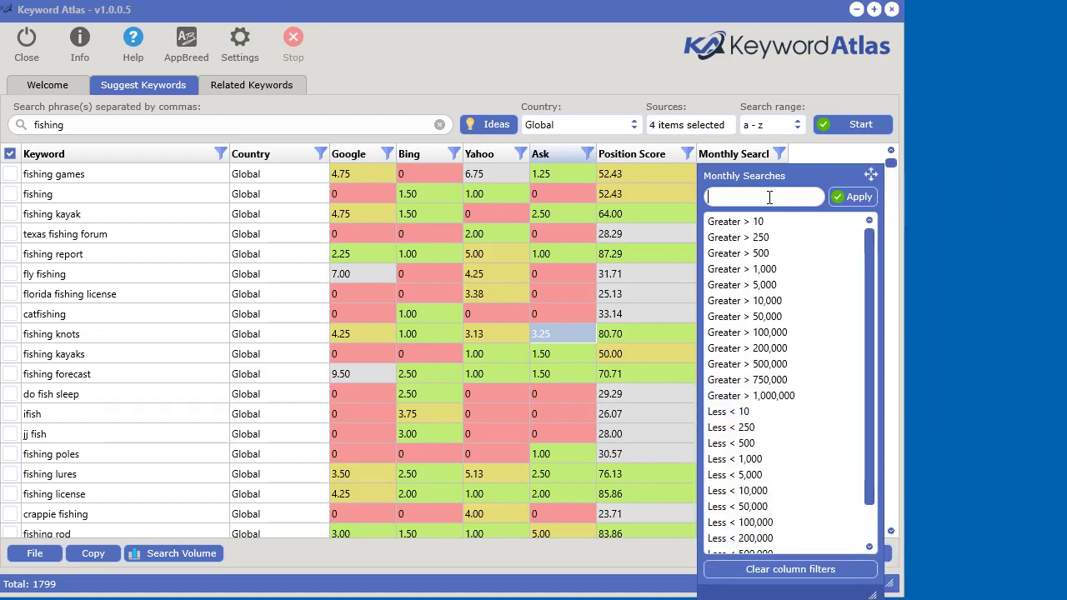
pyautogui.click(686, 155)
pyautogui.click(586, 154)
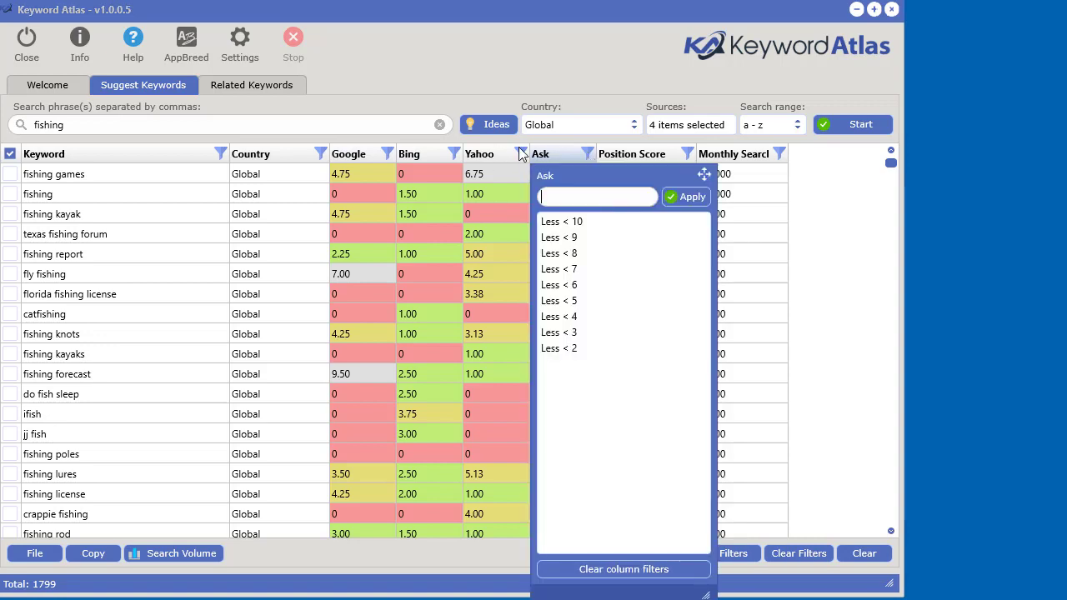
pyautogui.click(520, 154)
pyautogui.moveTo(639, 593); pyautogui.dragTo(444, 280)
# Step: Enlarge and move the Bing column's preset filter list, and look at the Keyword and Country column search boxes
pyautogui.click(454, 154)
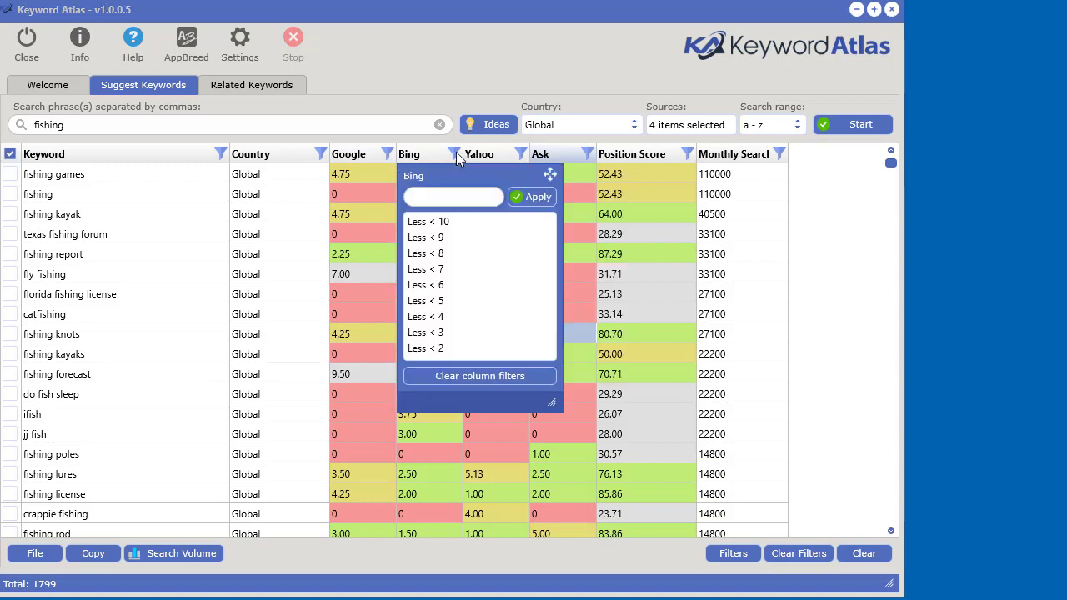
pyautogui.moveTo(552, 403); pyautogui.dragTo(552, 593)
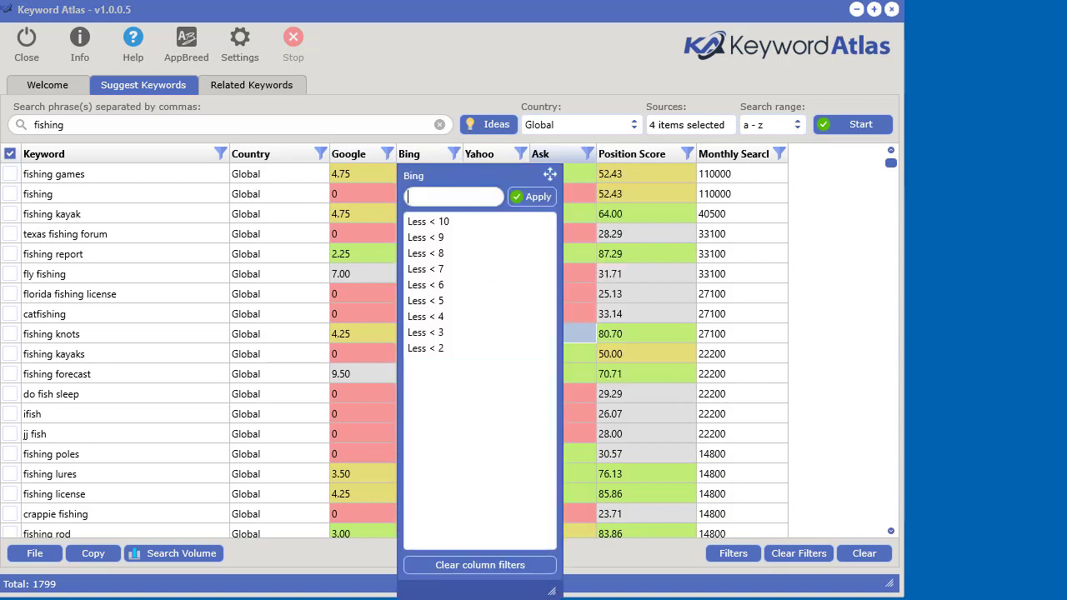
pyautogui.moveTo(550, 174); pyautogui.dragTo(530, 189)
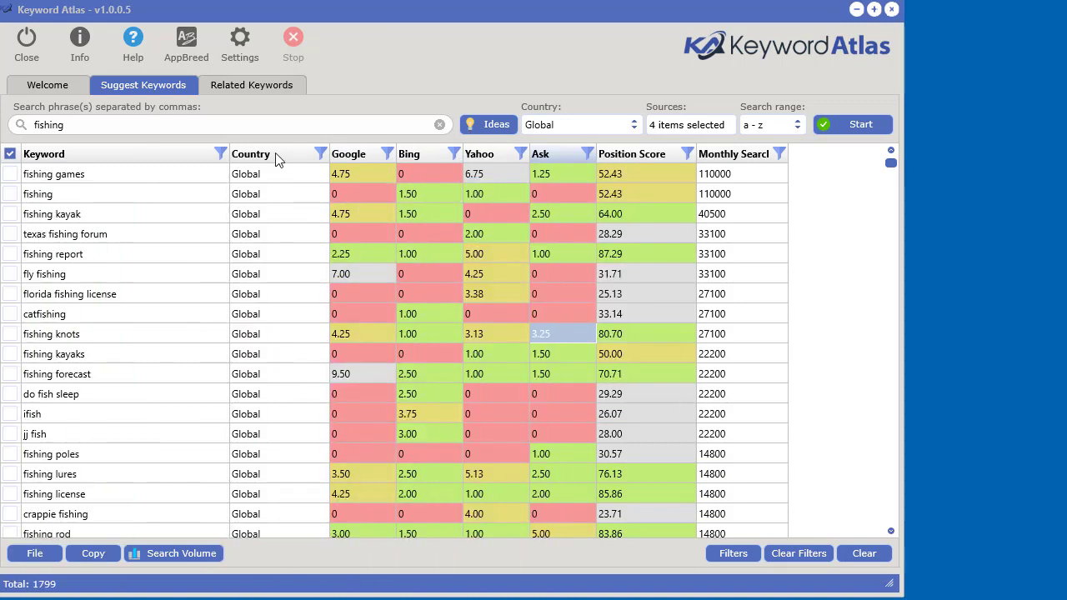
pyautogui.click(221, 154)
pyautogui.click(320, 154)
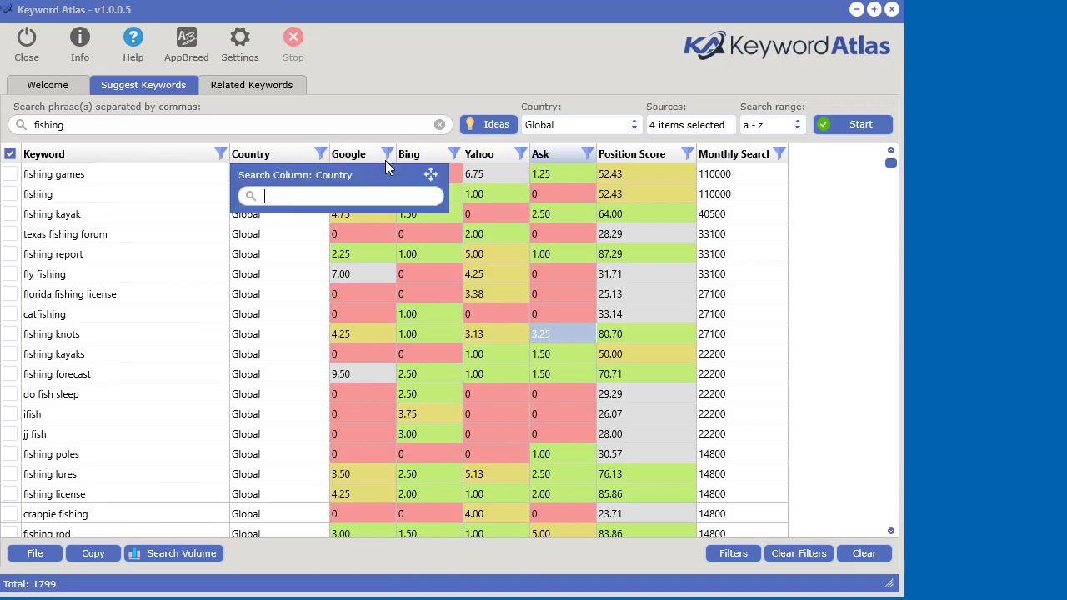
# Step: Shrink and move the Bing column's preset filter list, close it, and shift the main window slightly away from the screen's edge
pyautogui.click(453, 154)
pyautogui.moveTo(550, 590); pyautogui.dragTo(551, 408)
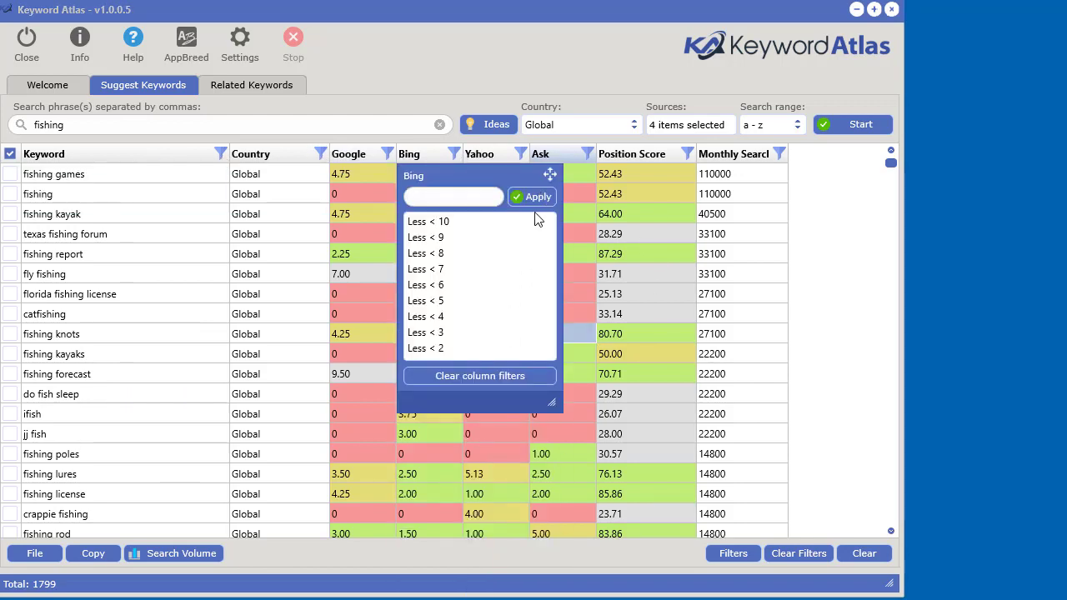
pyautogui.moveTo(550, 174); pyautogui.dragTo(775, 173)
pyautogui.click(860, 200)
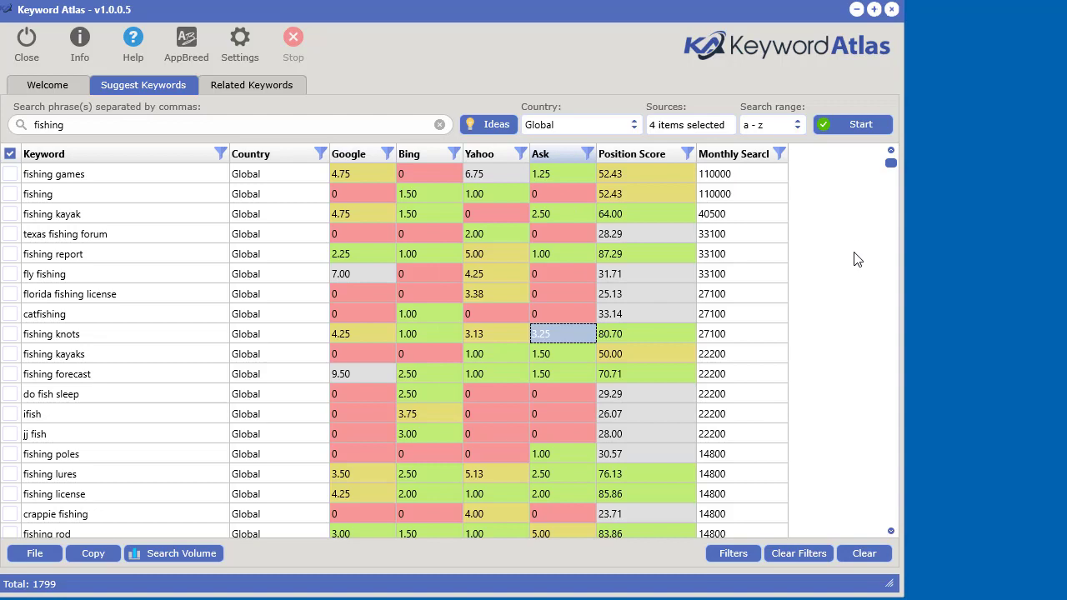
pyautogui.moveTo(781, 12)
pyautogui.mouseDown()
pyautogui.moveTo(805, 19)
pyautogui.moveTo(790, 17)
pyautogui.mouseUp()
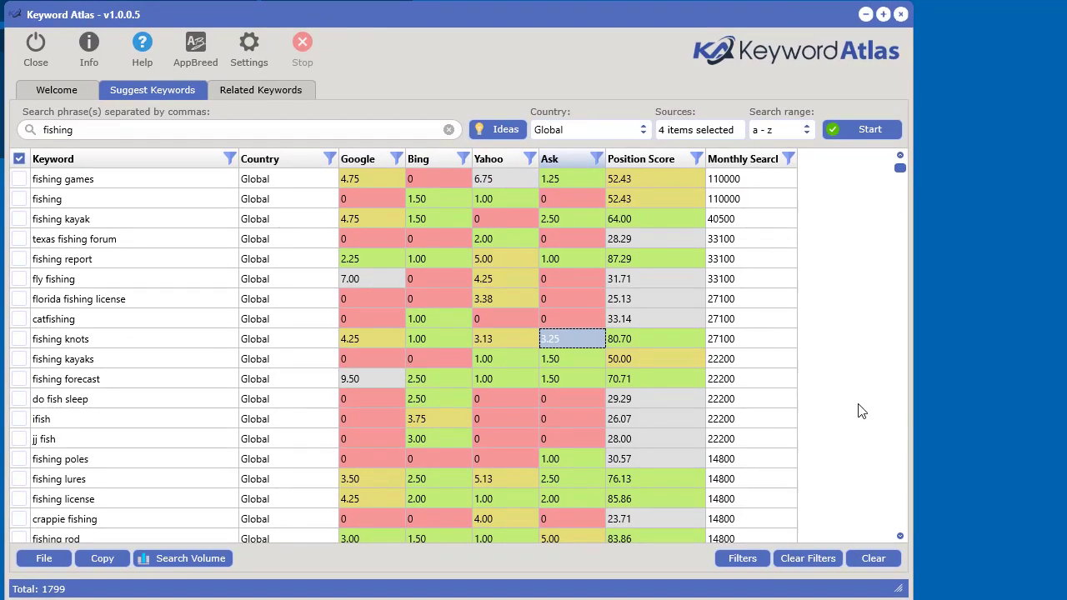